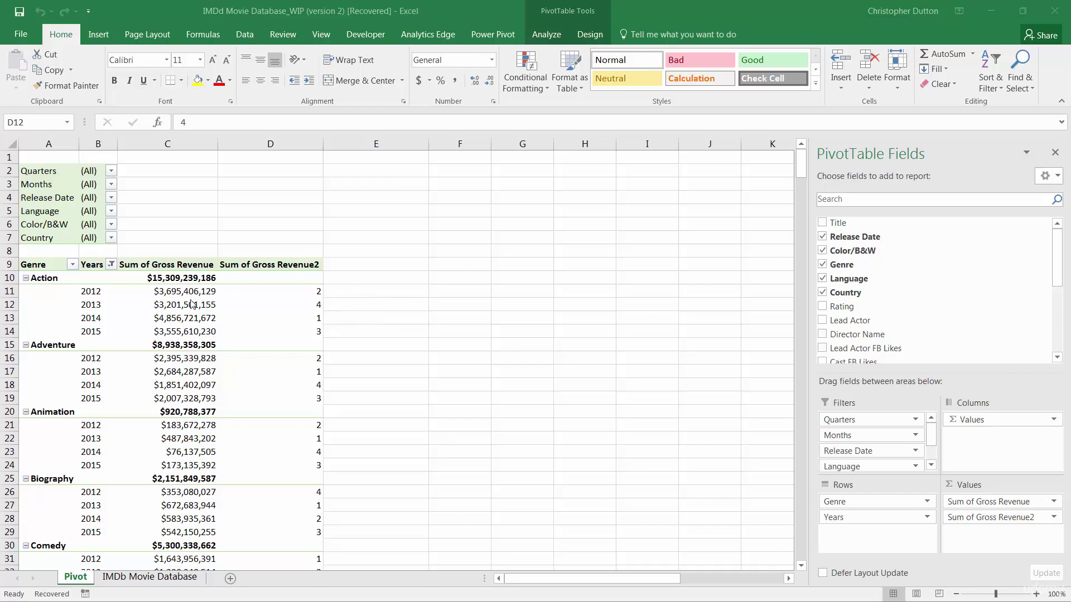
Remove Sum of Gross Revenue2 from Values and move Years into Filters
click(223, 305)
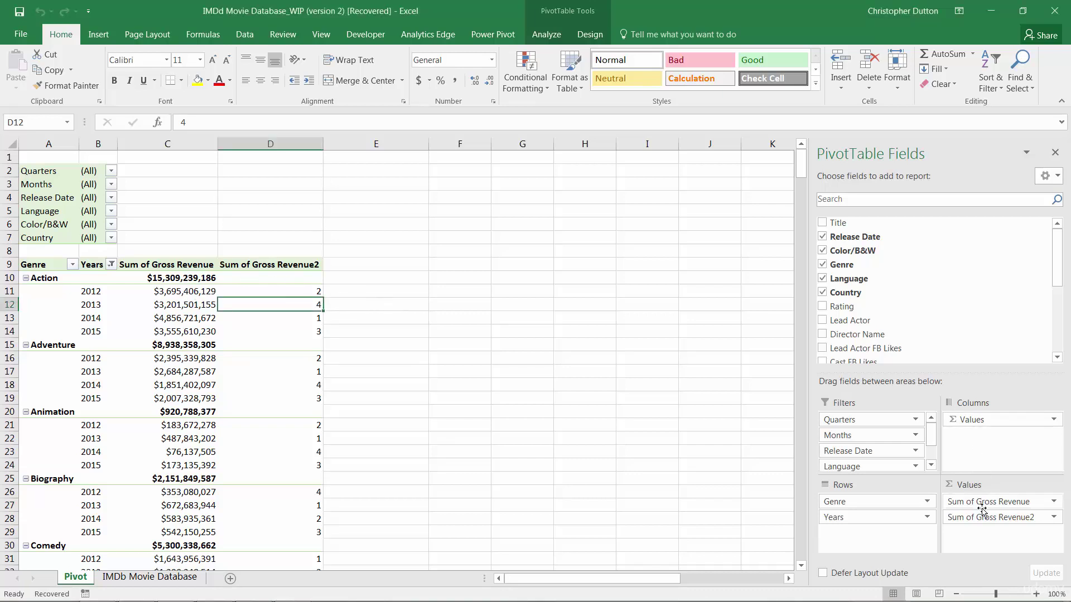
drag(991, 517, 955, 294)
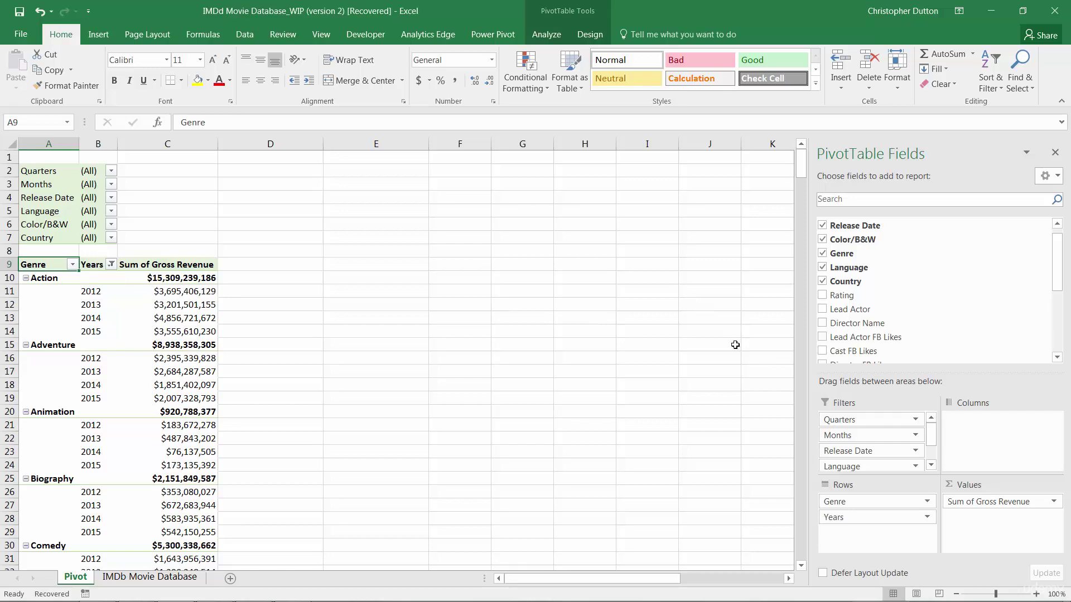
drag(862, 517, 865, 419)
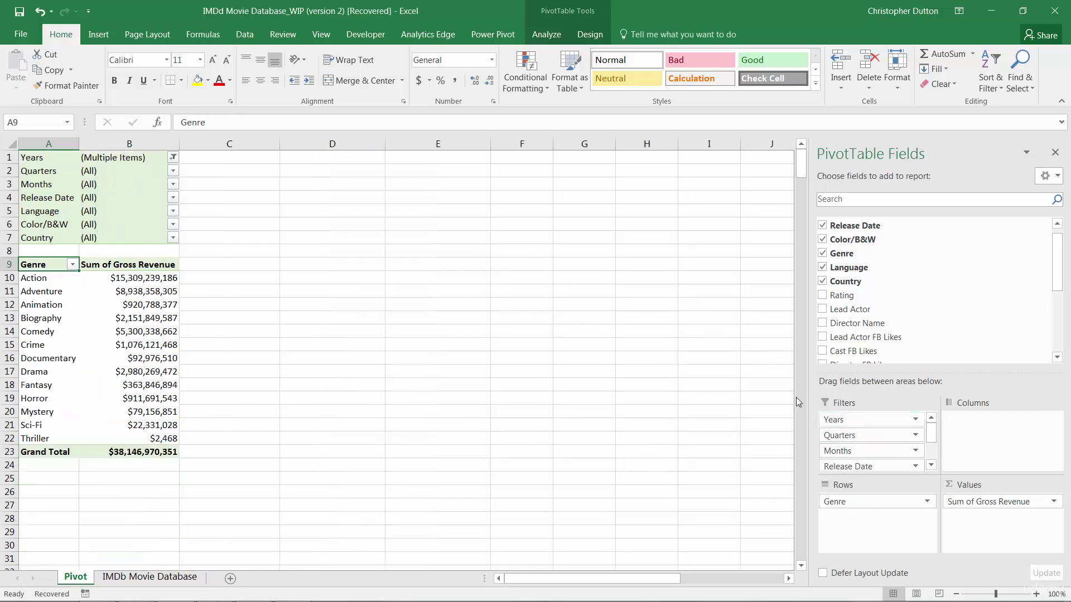
Filter the pivot to the years 2011 through 2015
click(173, 157)
drag(169, 202, 170, 268)
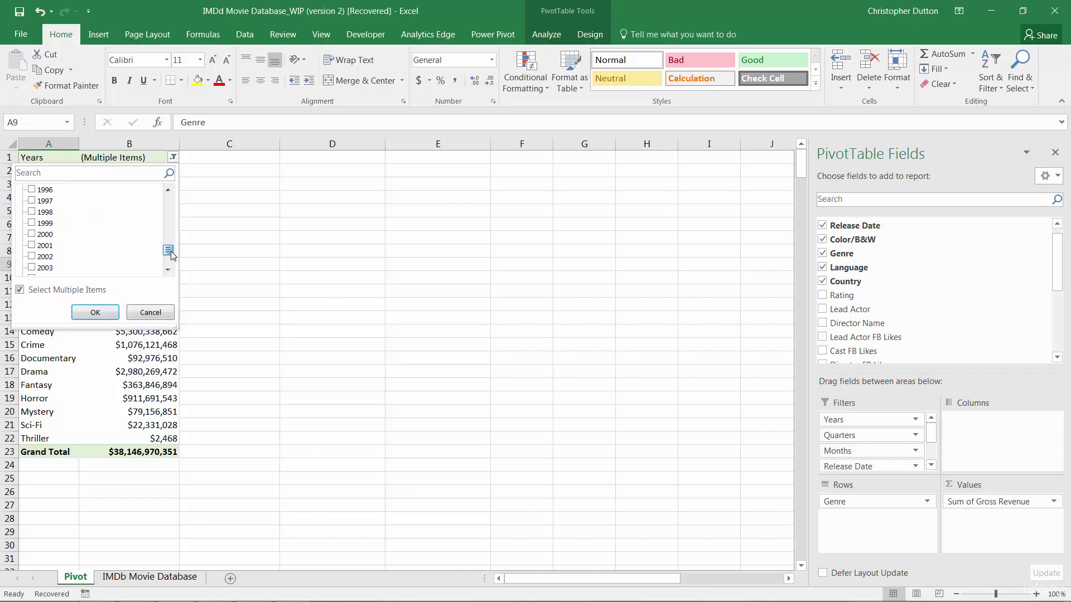
click(32, 201)
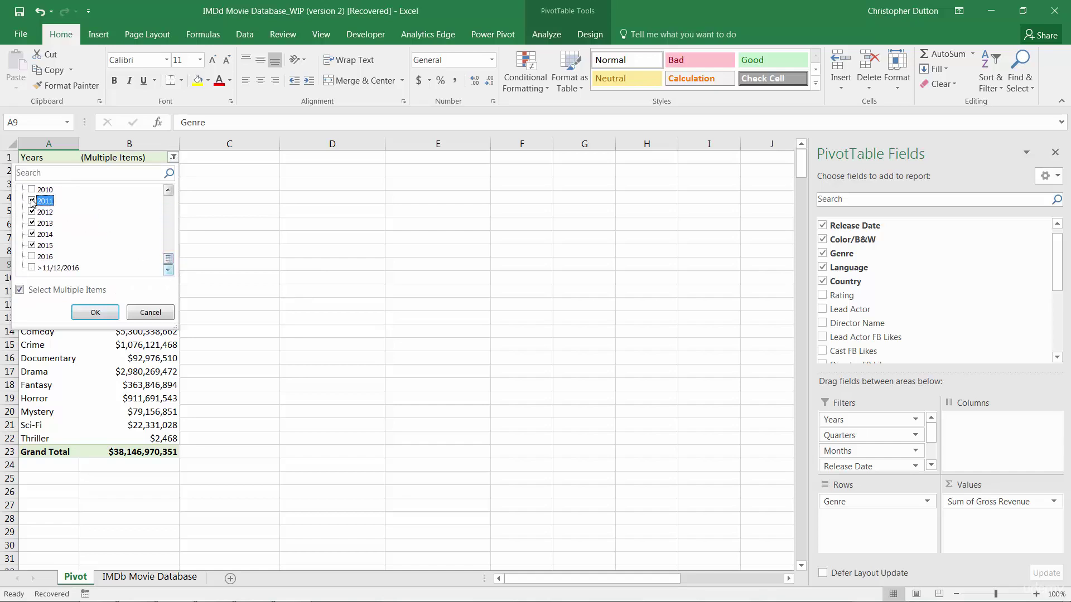
click(96, 313)
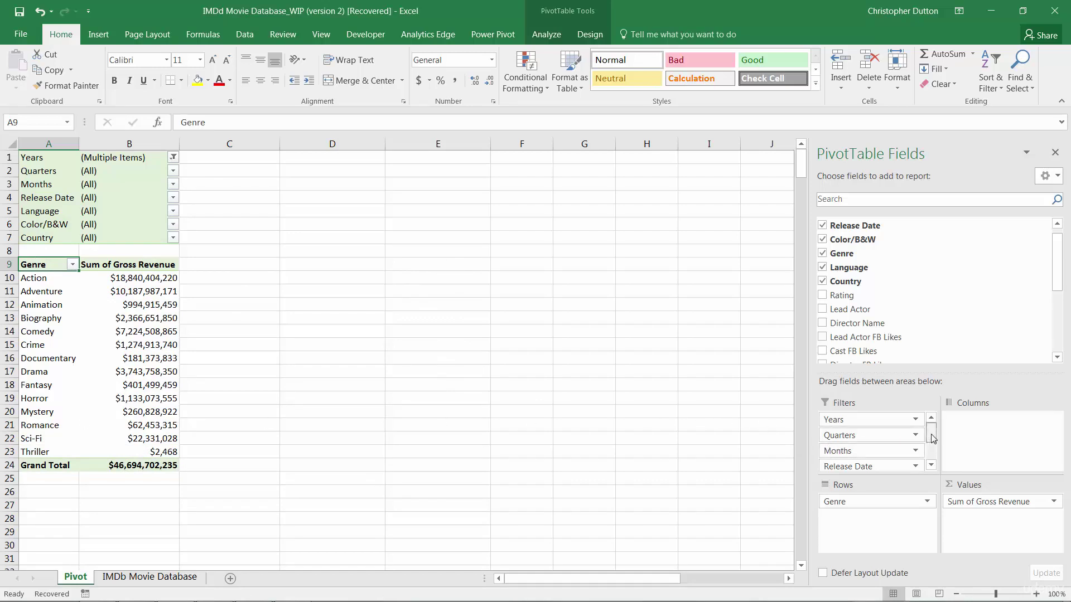
scroll(900, 440, down, 3)
Add Country as pivot columns and apply a Top 5 Items value filter
drag(838, 464, 1000, 431)
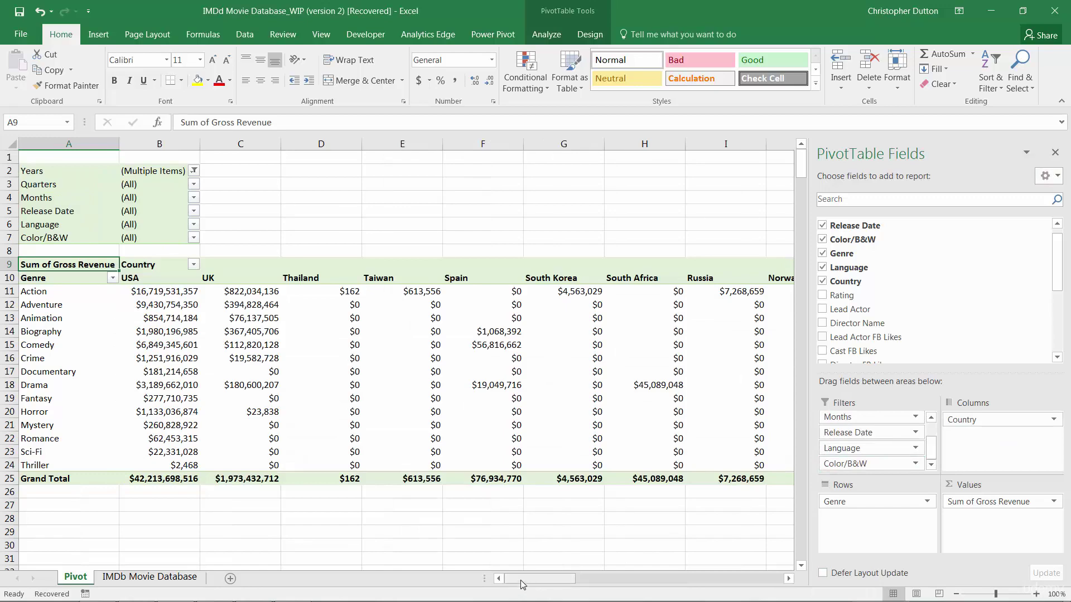
drag(530, 579, 777, 580)
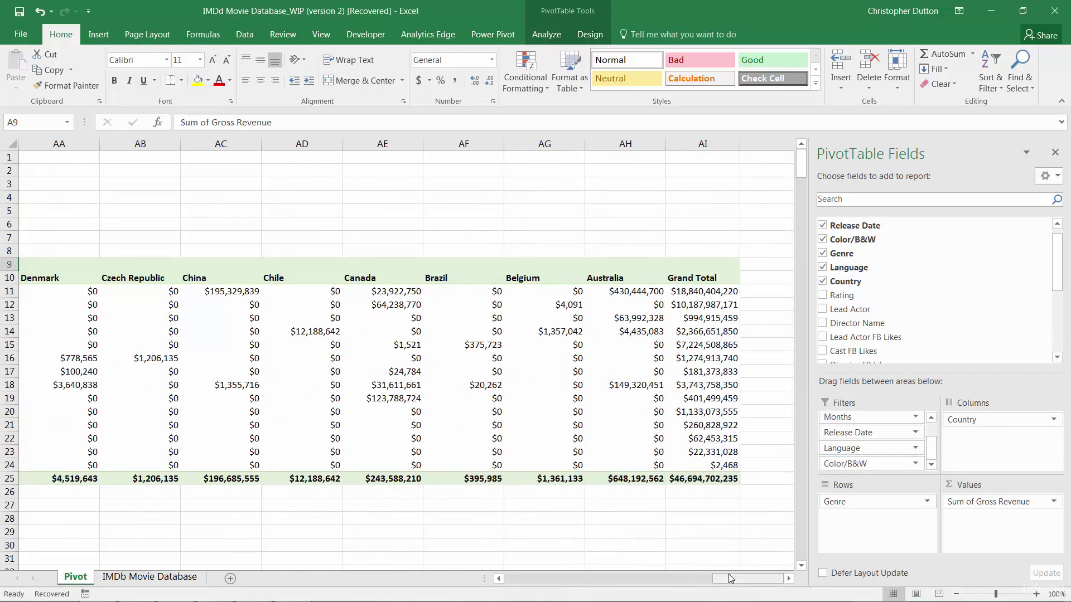
drag(754, 579, 535, 579)
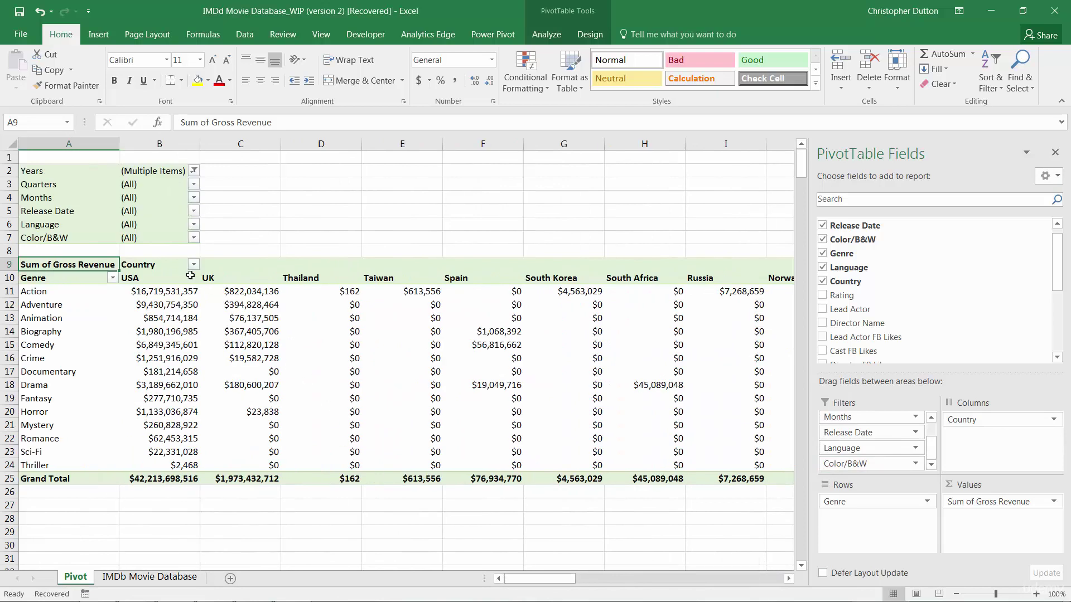
click(194, 266)
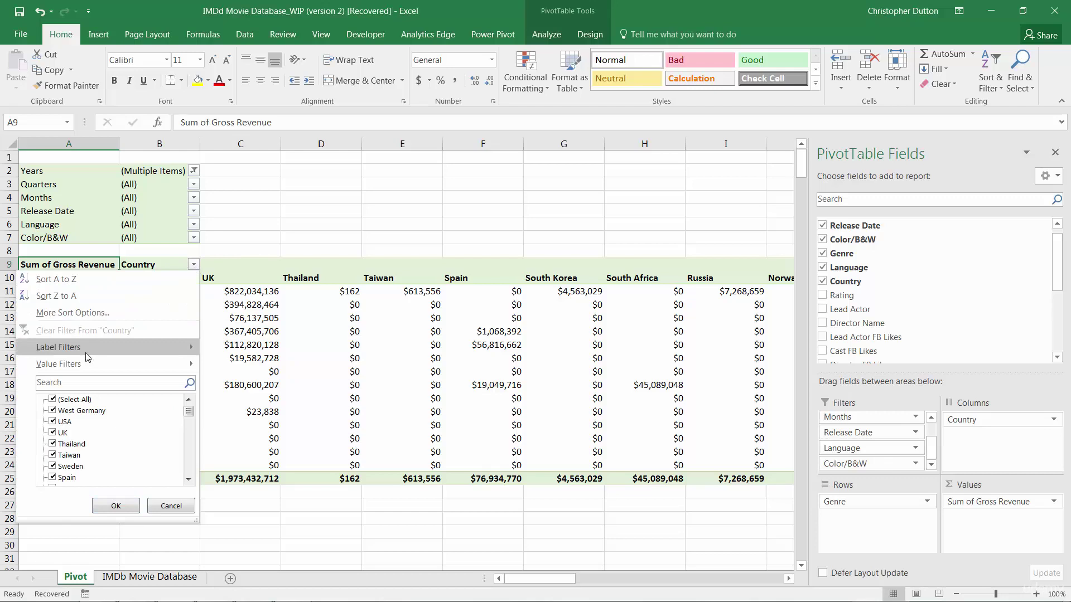
mouse_move(59, 364)
click(263, 520)
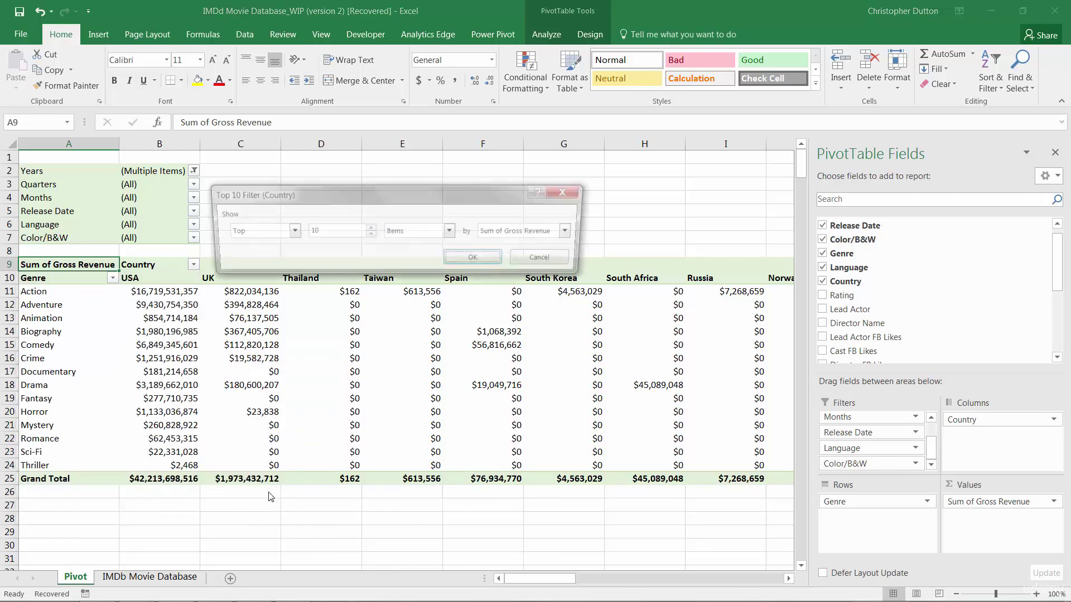
click(369, 235)
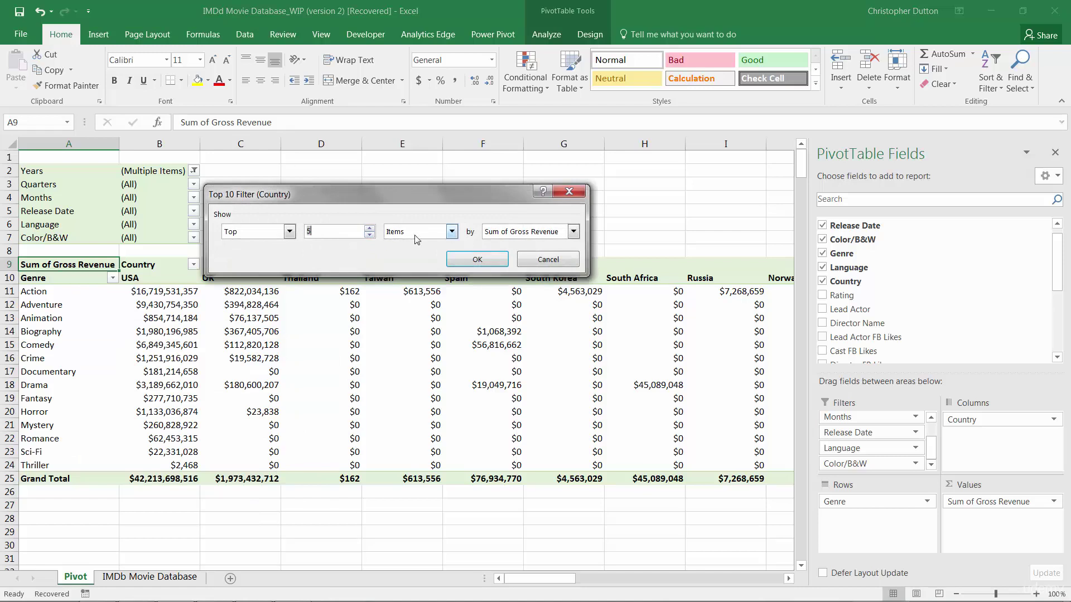
click(477, 260)
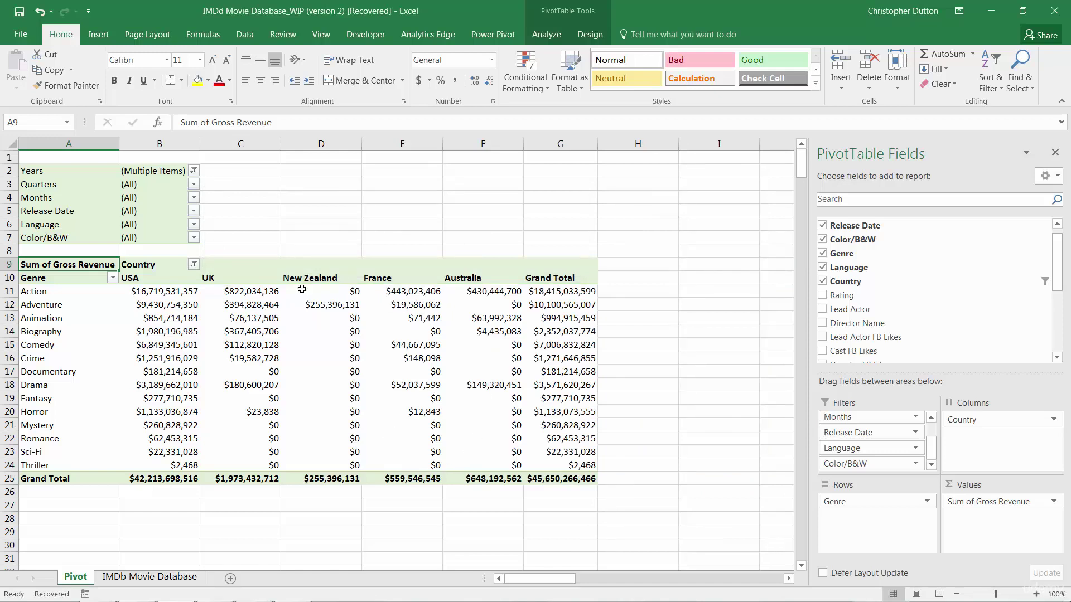
Show revenues as Index values in Number format with two decimals
right_click(245, 304)
mouse_move(302, 434)
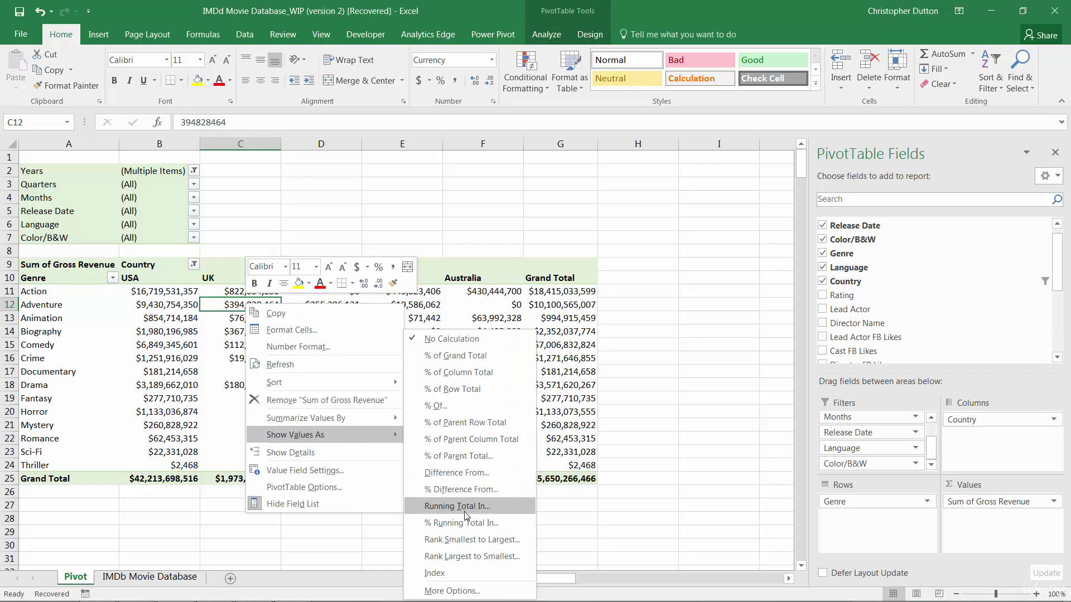
click(436, 574)
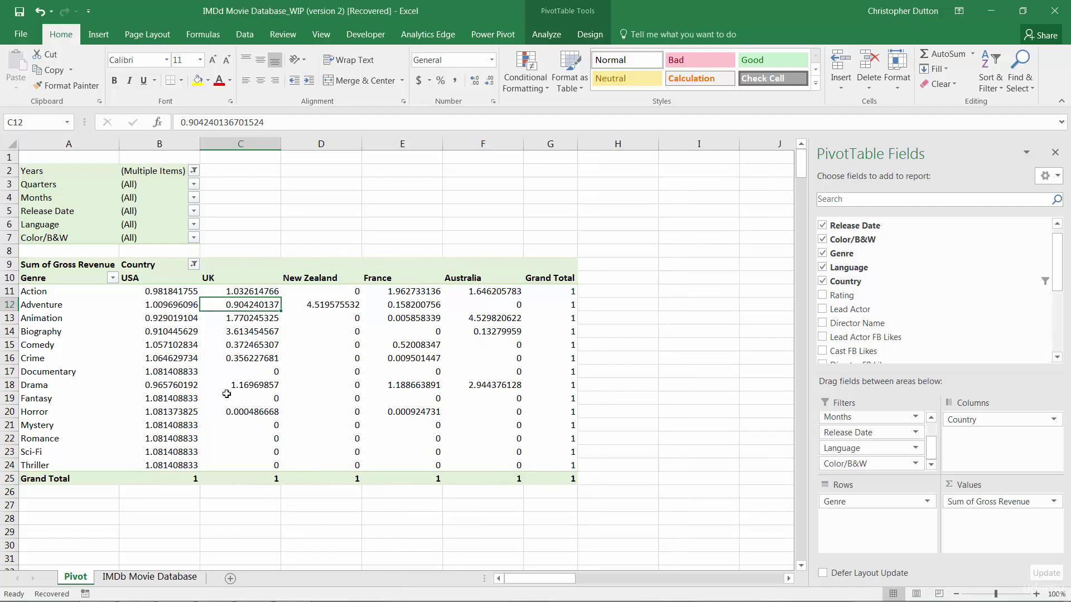
right_click(248, 304)
click(301, 348)
click(142, 243)
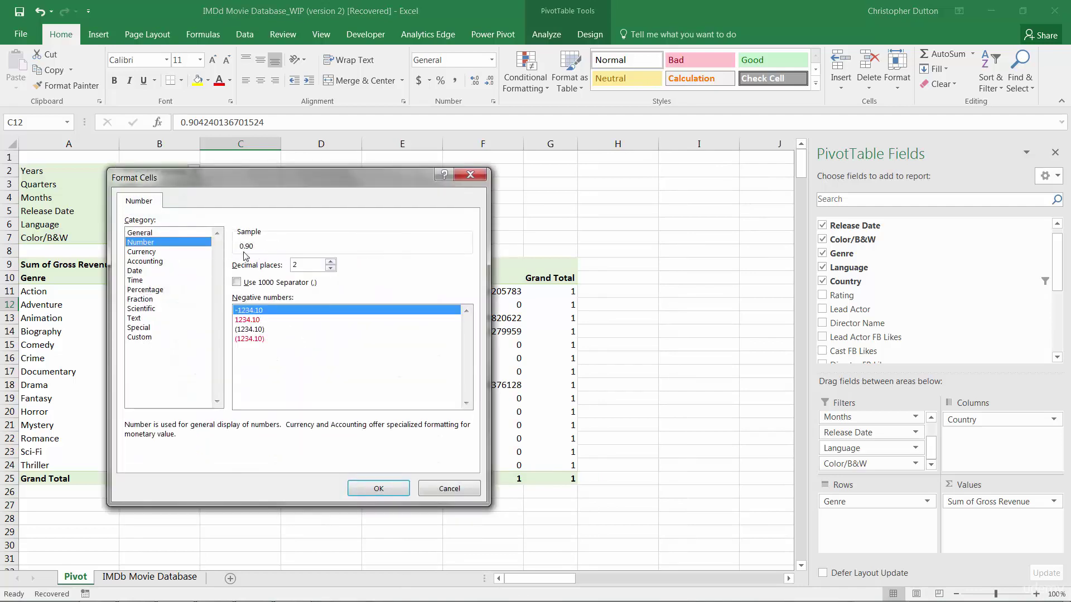
click(379, 488)
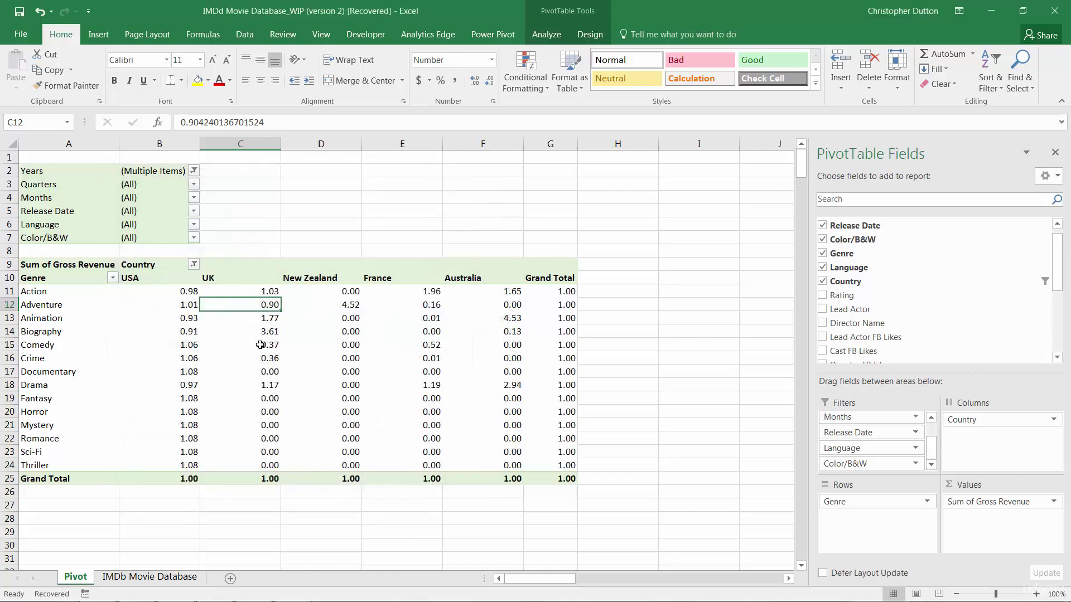
Check the USA grand total and the Action row's index values
click(177, 479)
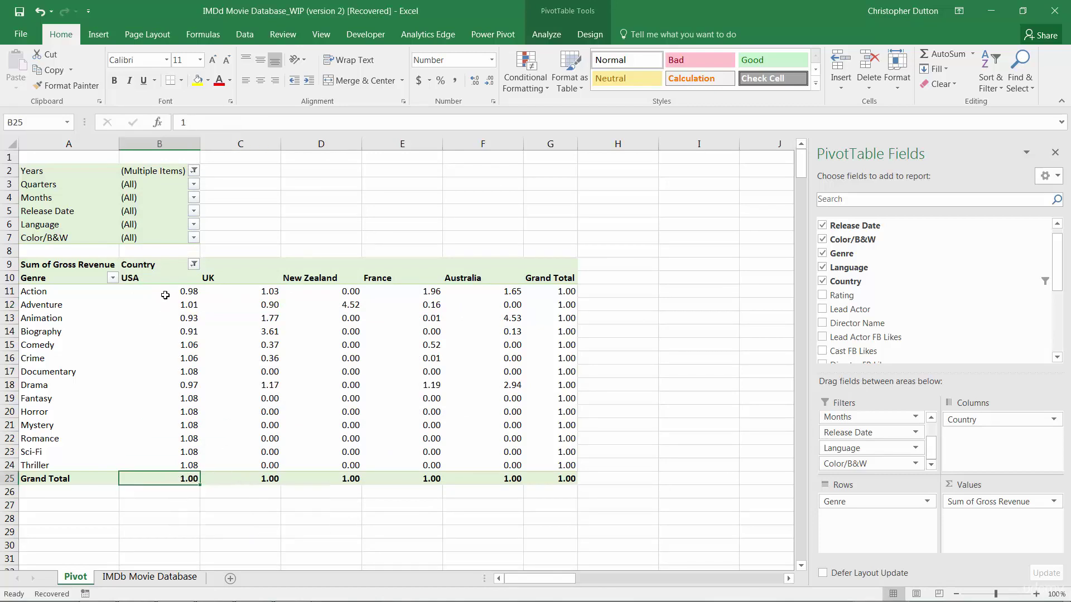
mouse_move(165, 292)
mouse_down()
mouse_move(490, 274)
mouse_move(513, 292)
mouse_up()
click(563, 295)
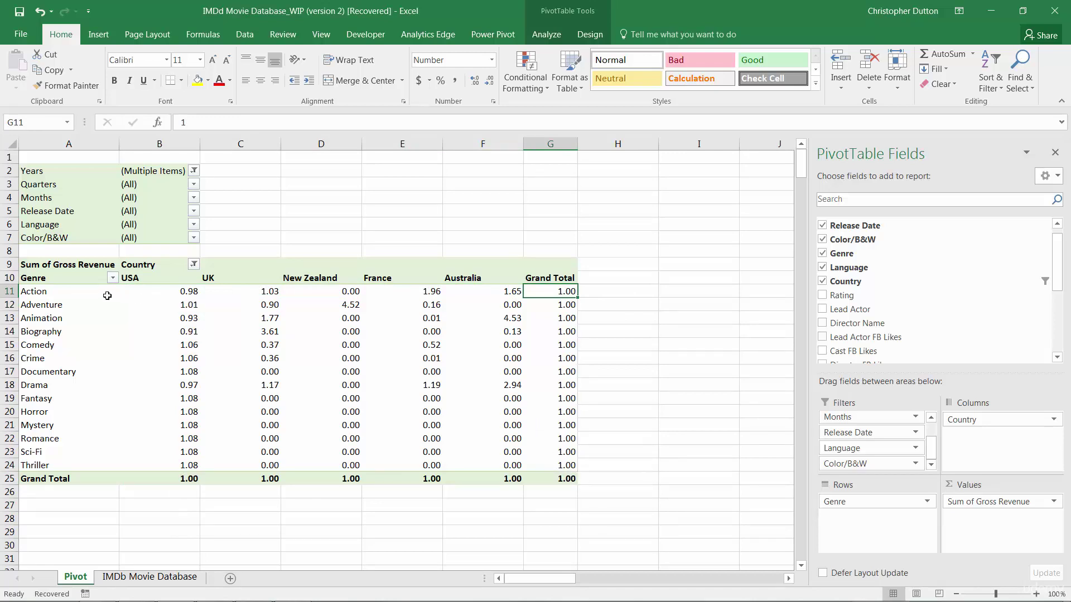
click(14, 290)
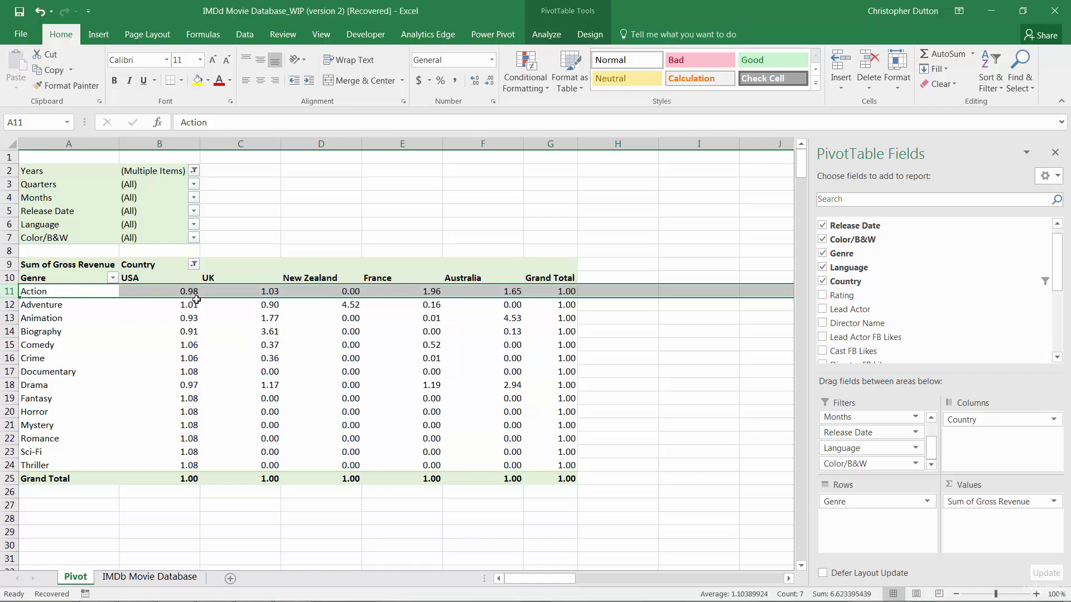
mouse_move(251, 292)
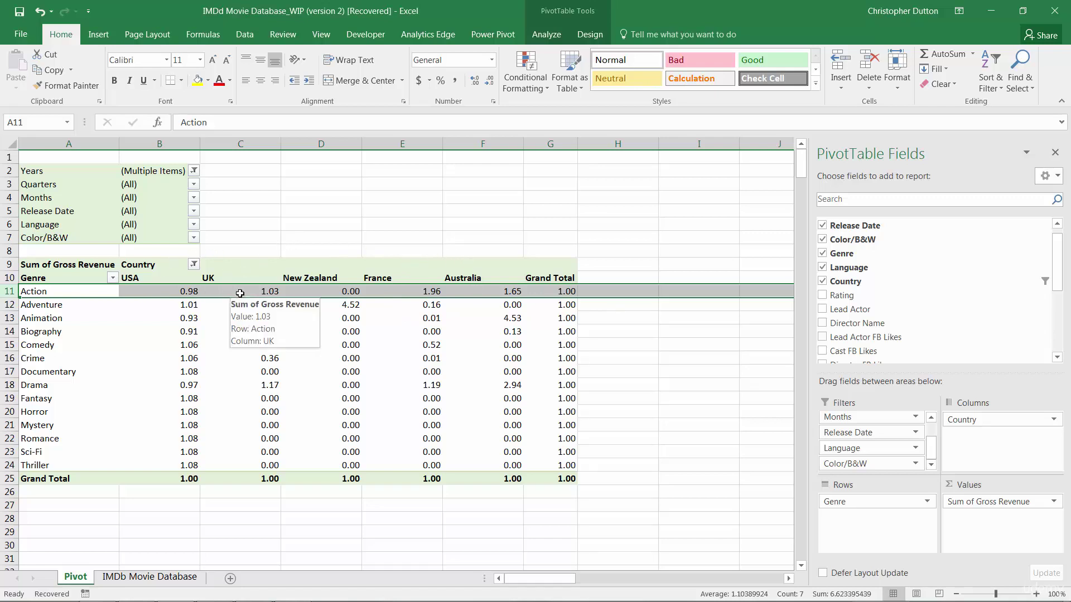
click(241, 238)
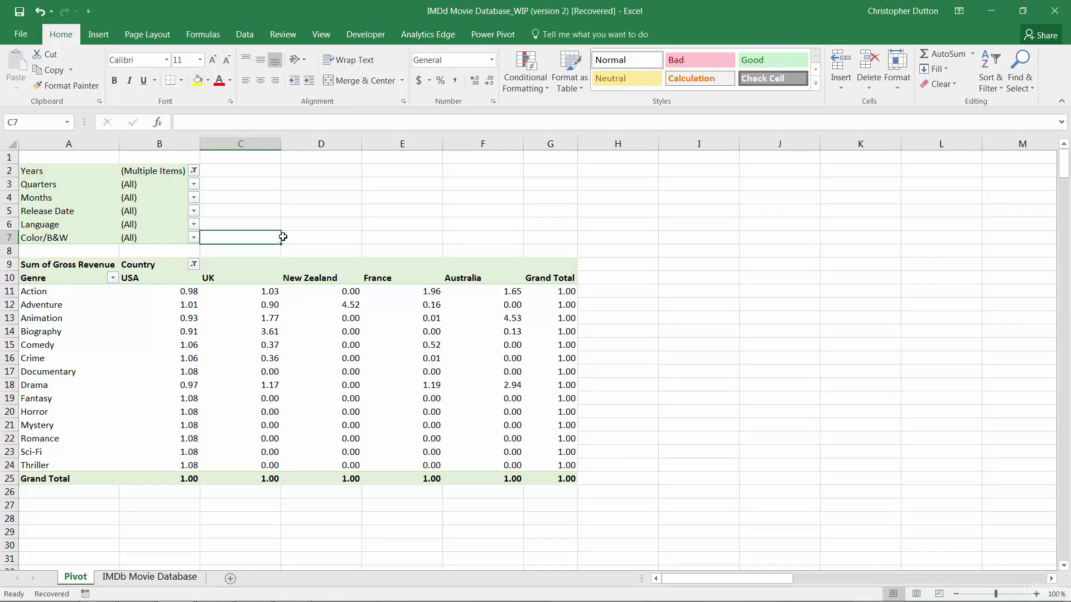
click(191, 291)
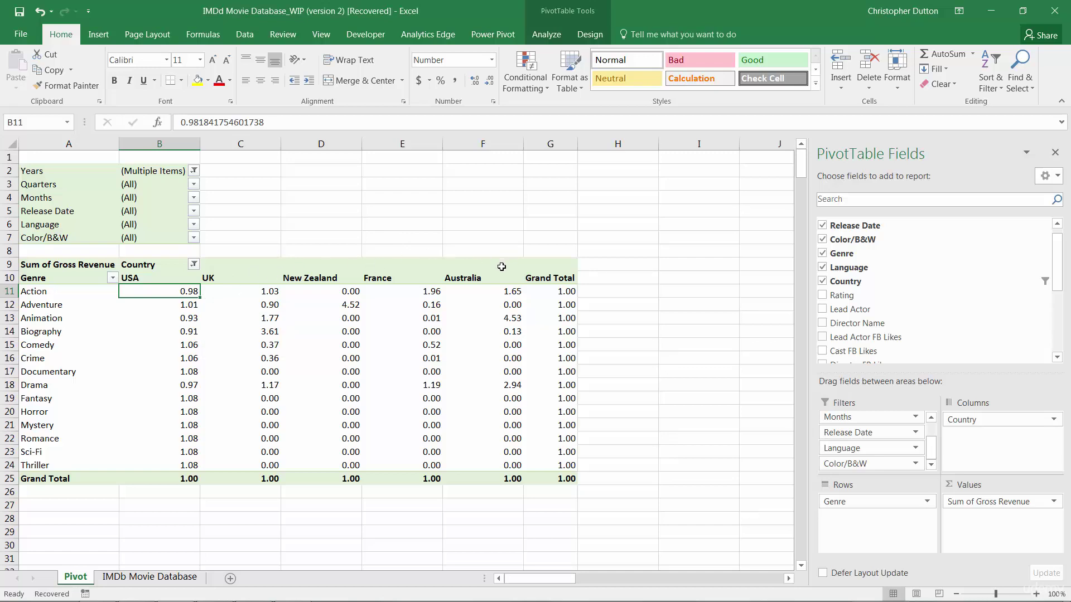
right_click(356, 332)
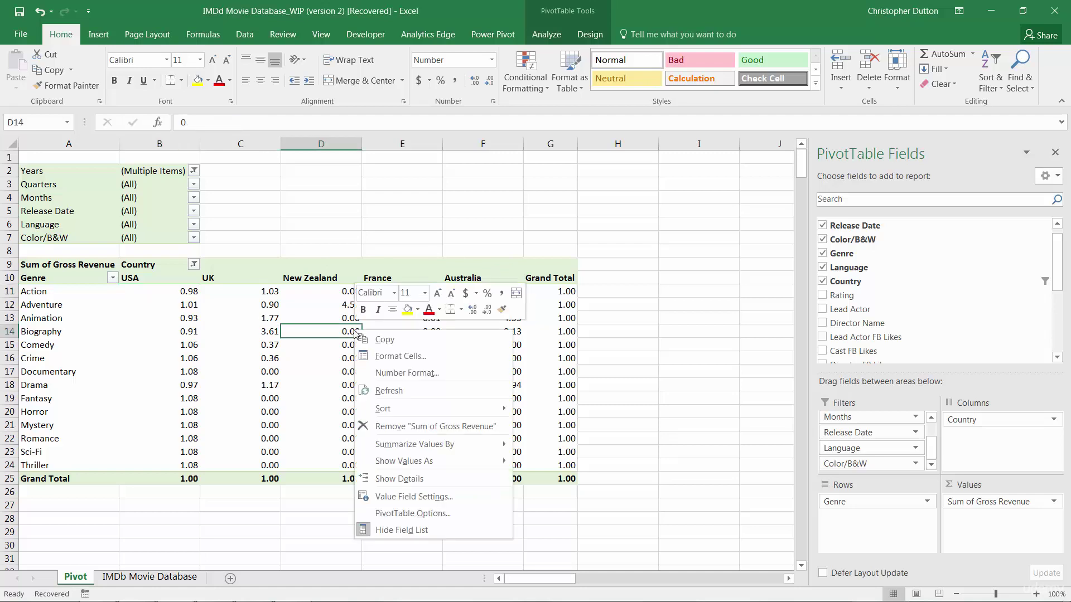
mouse_move(405, 461)
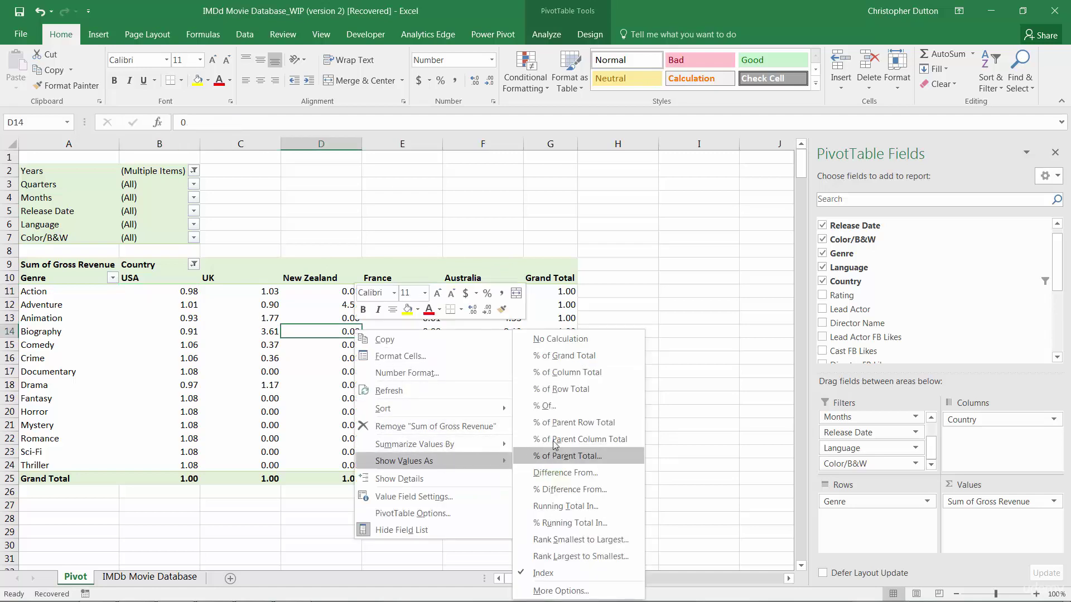
click(590, 373)
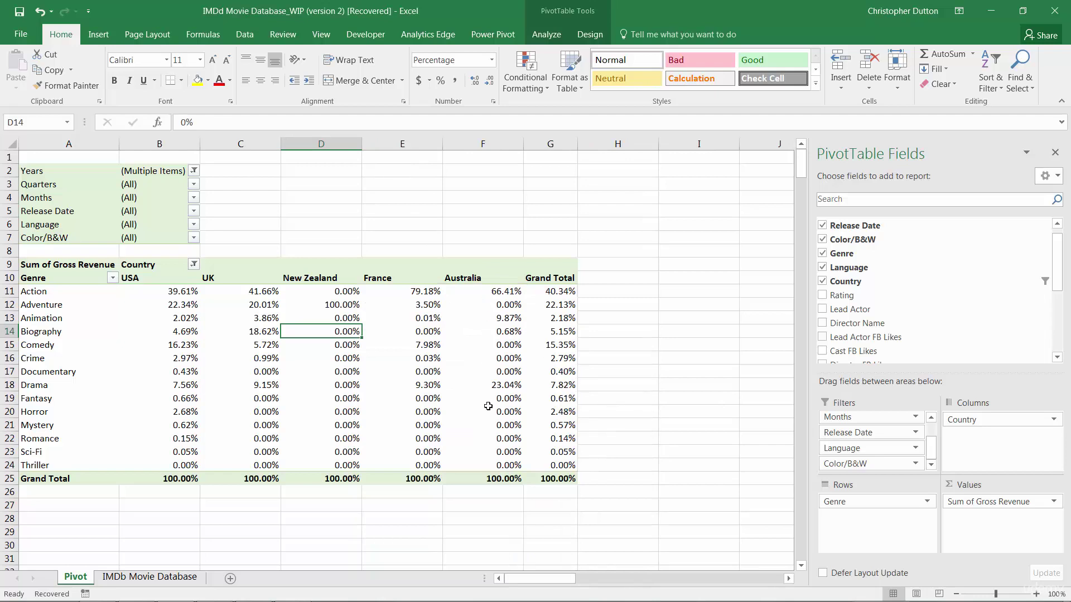
click(395, 291)
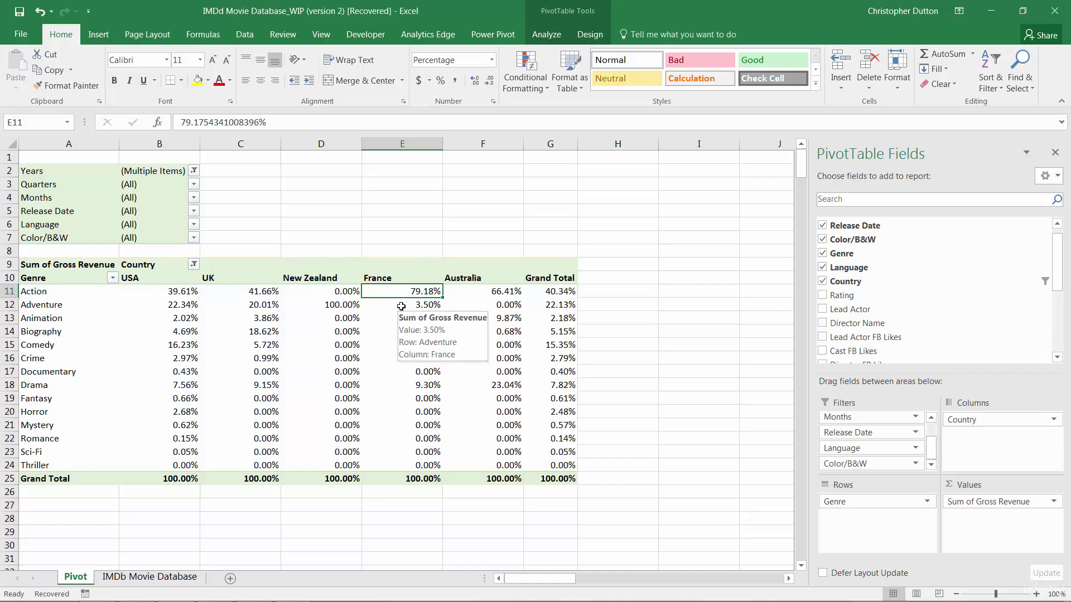
key(ctrl+z)
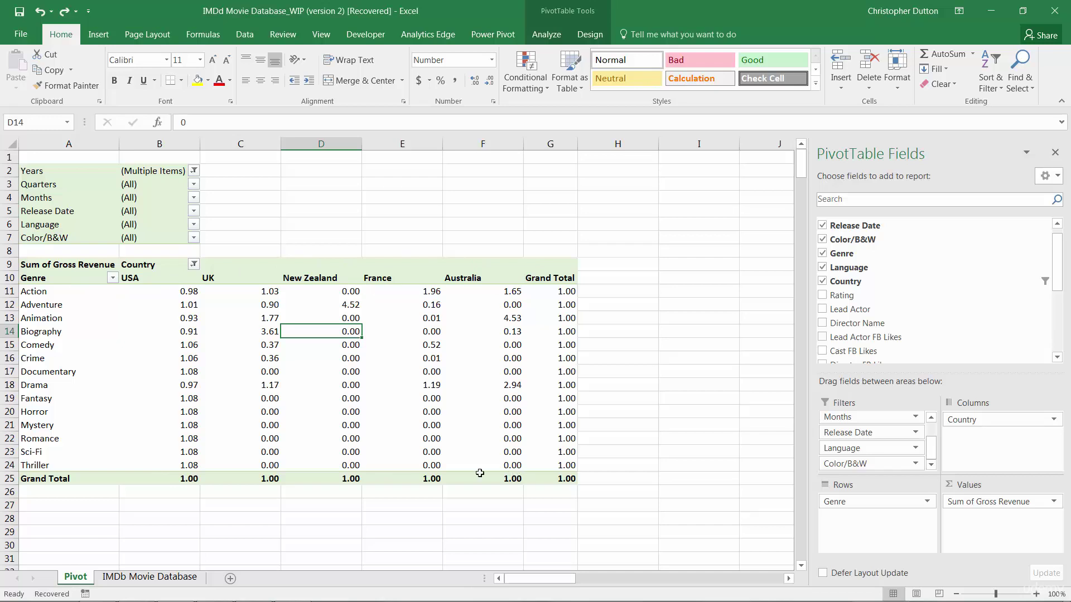
On the IMDb Movie Database sheet, insert a 'Test Revenue' column before Budget
click(149, 576)
drag(827, 578, 954, 578)
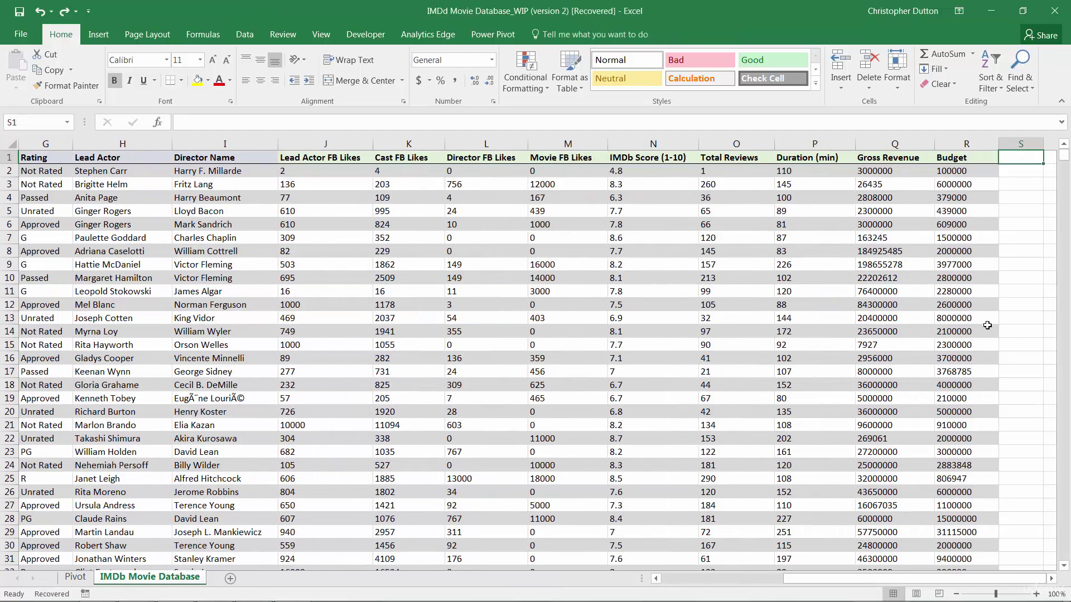
right_click(963, 144)
click(998, 236)
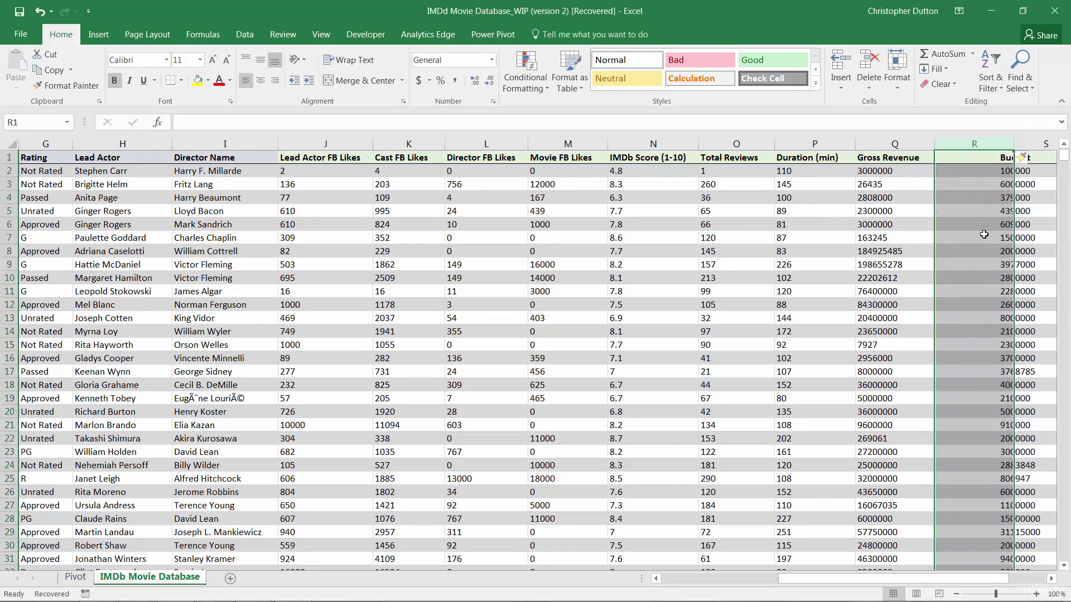
click(962, 159)
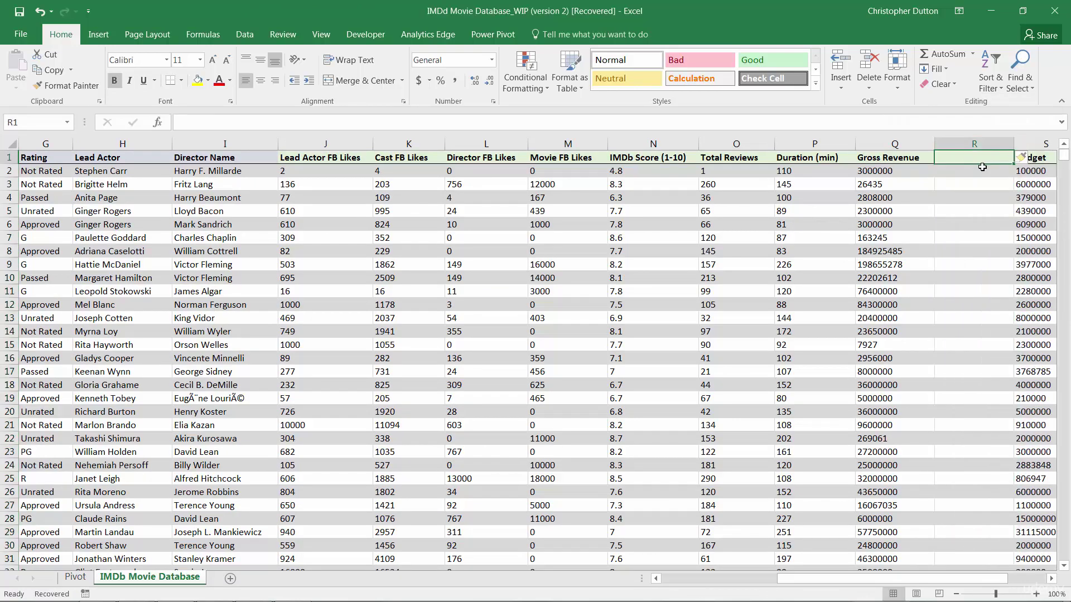
text(Test Revenue)
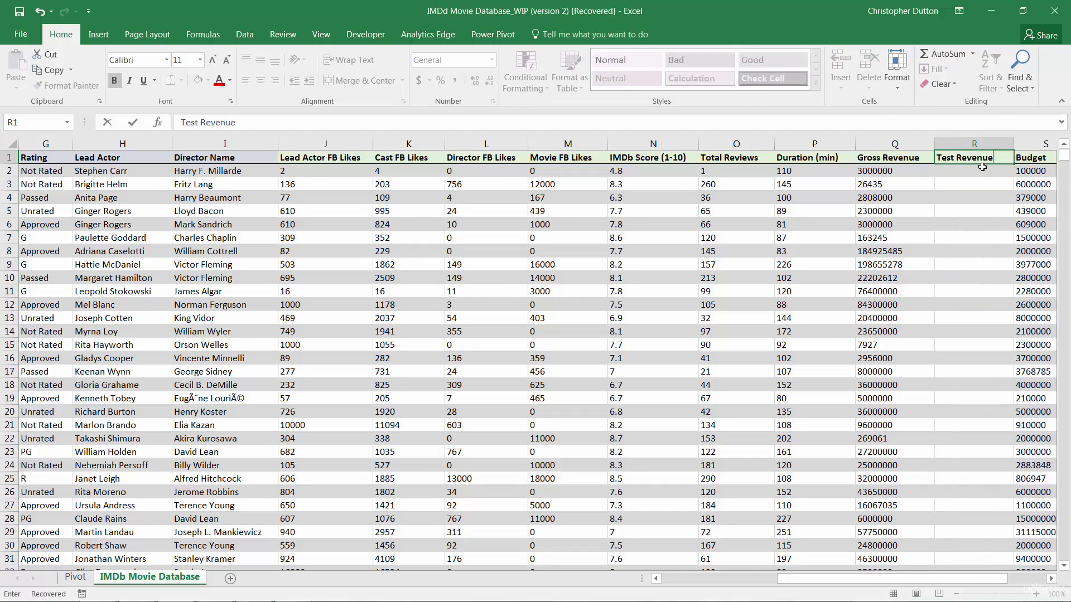
key(Return)
text(=)
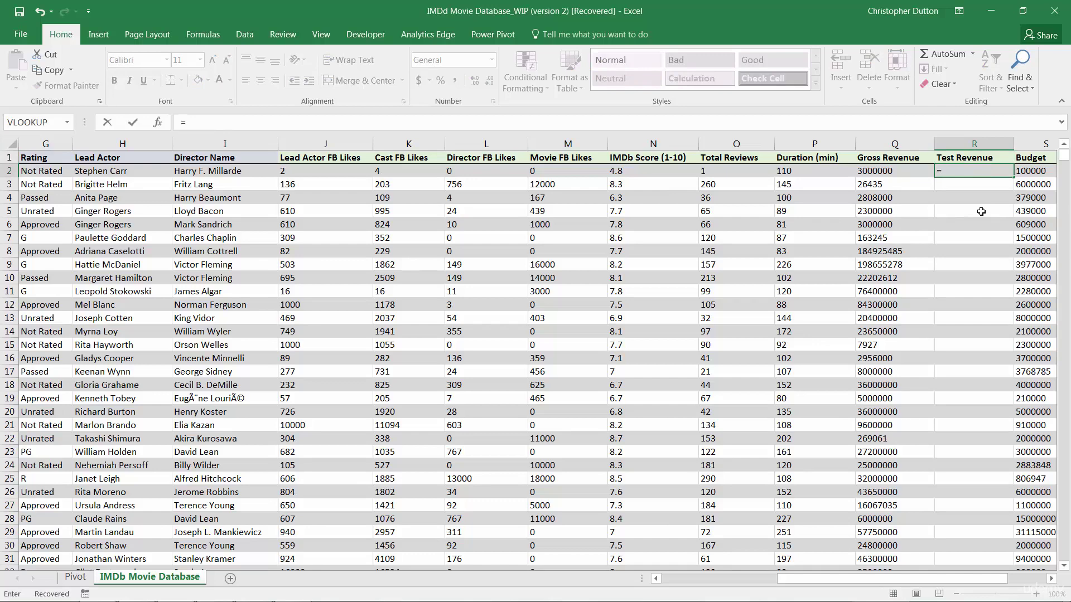
text(IF()
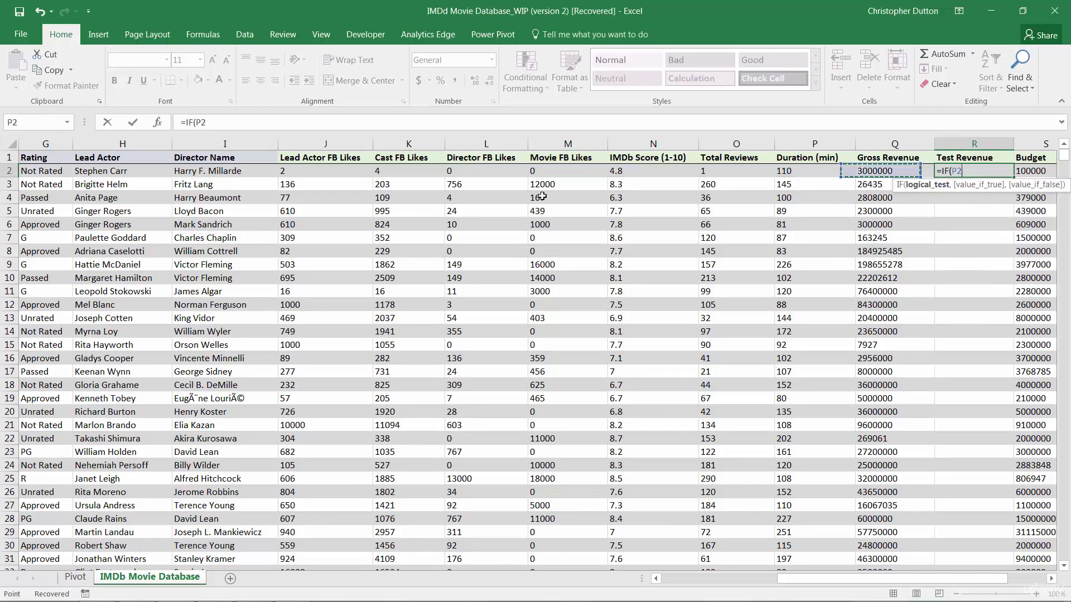
Build =IF(D2="Action",Q2*1.2,Q2) in R2 using D2 and Q2 references
key(Left)
key(Left)
key(Left)
scroll(543, 197, left, 1)
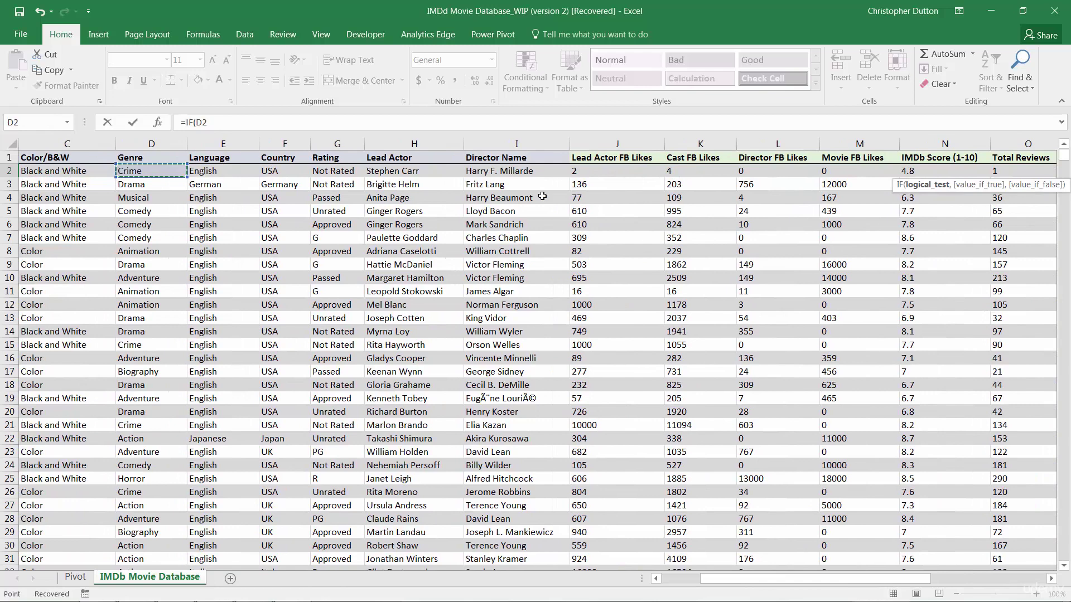
text(="Action)
text(,)
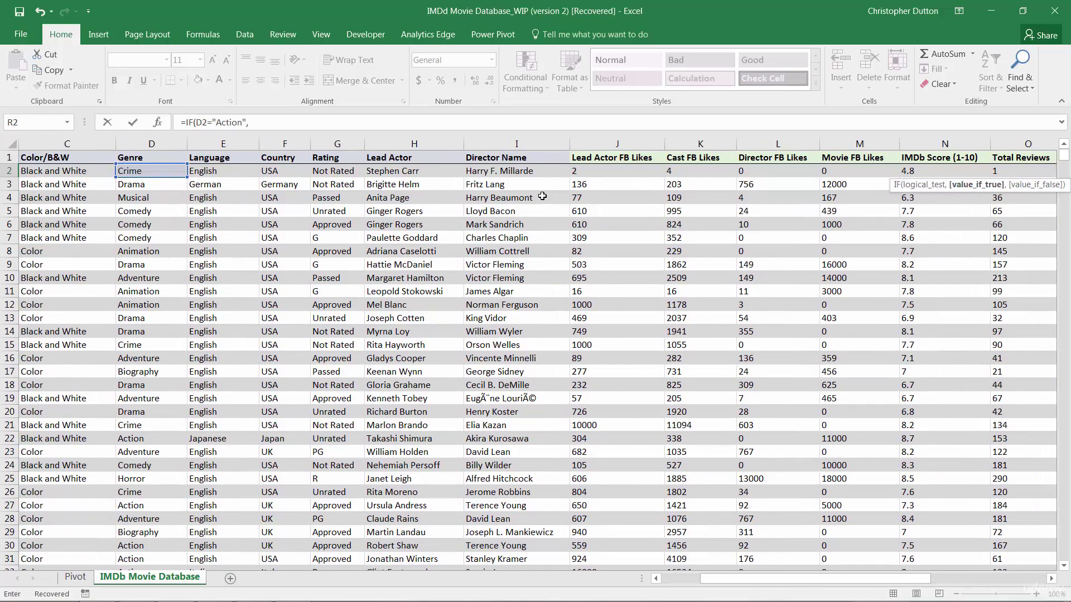
drag(816, 582, 863, 581)
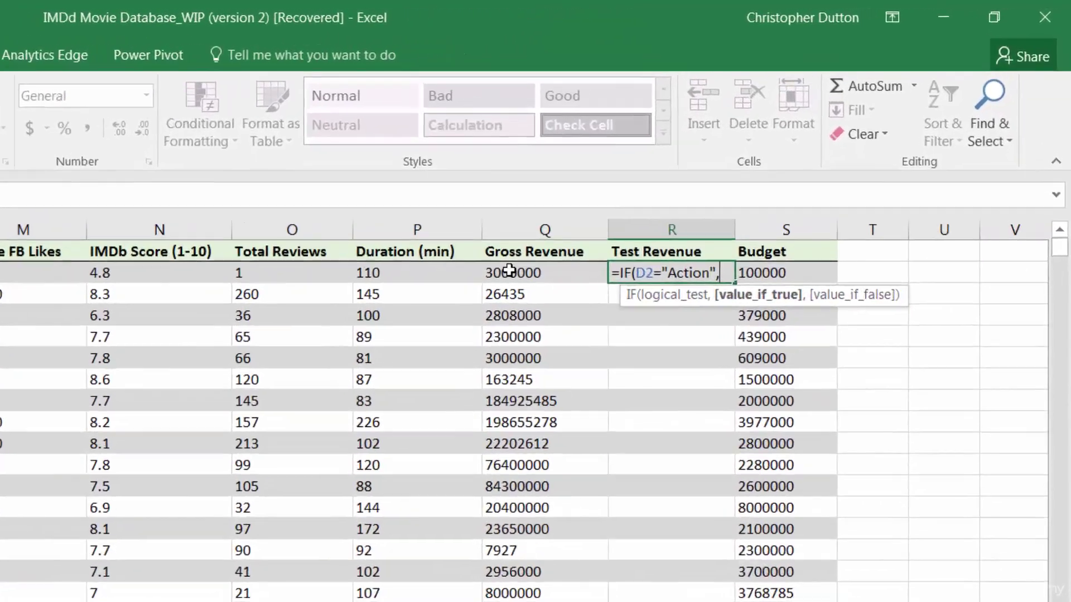
click(509, 271)
text(*)
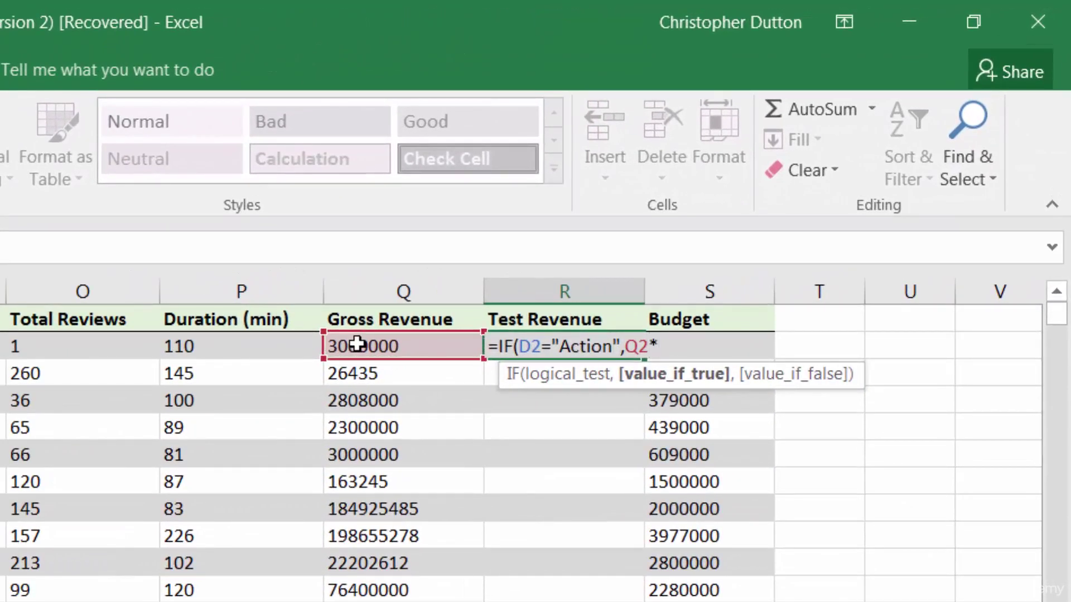
text(1.2)
text(,)
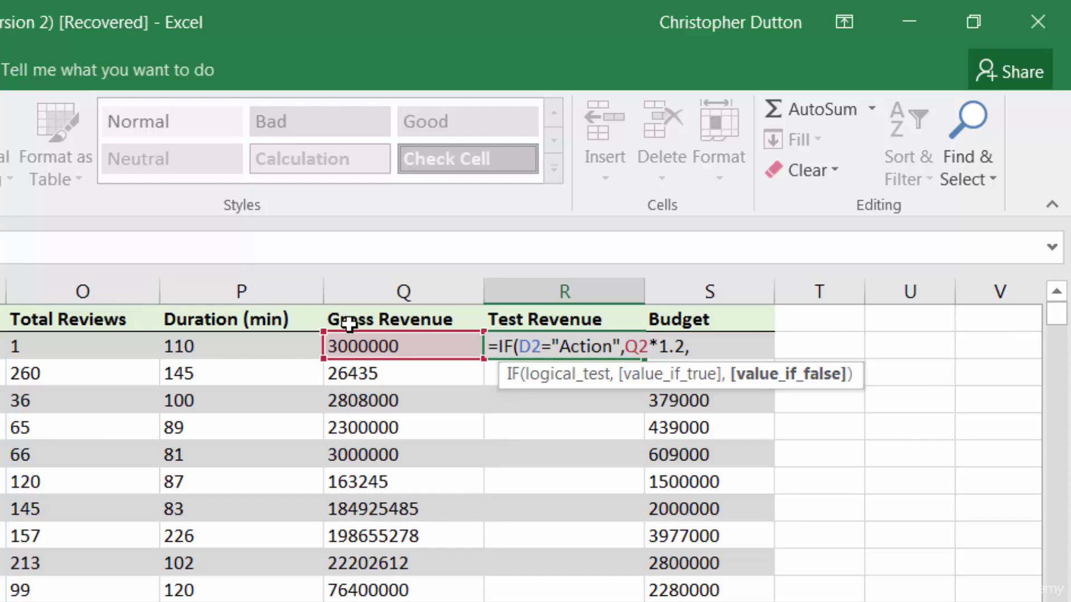
click(371, 352)
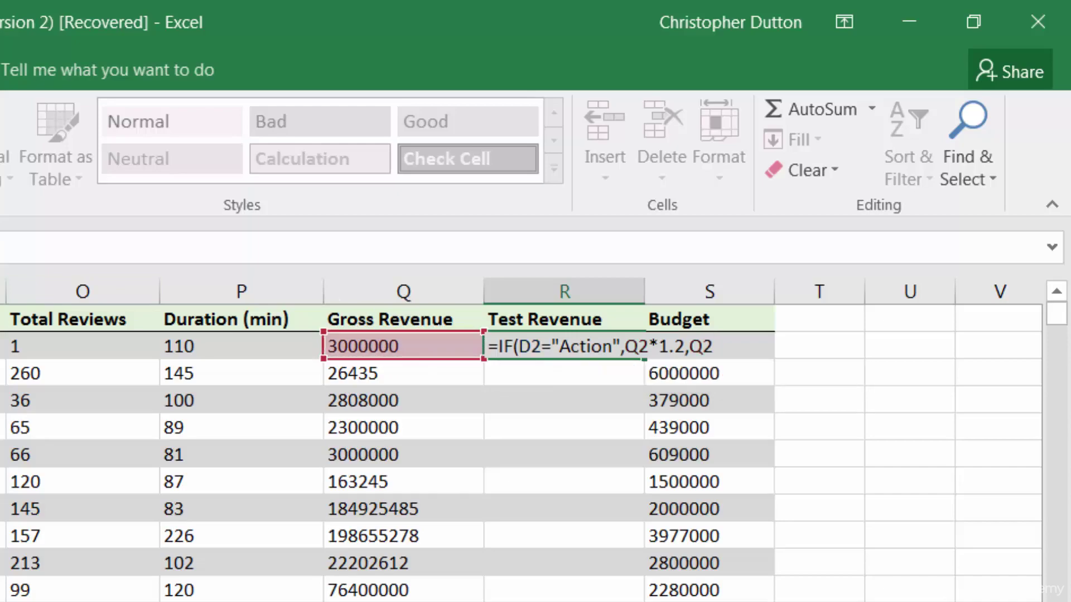
Commit the R2 formula and fill it down the Test Revenue column
key(Return)
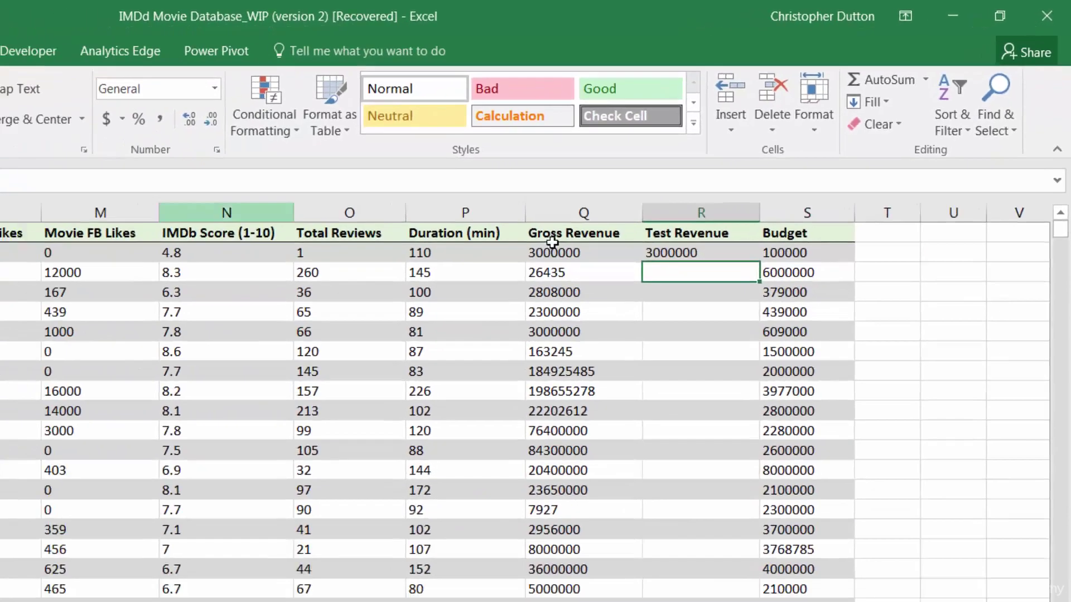
click(816, 170)
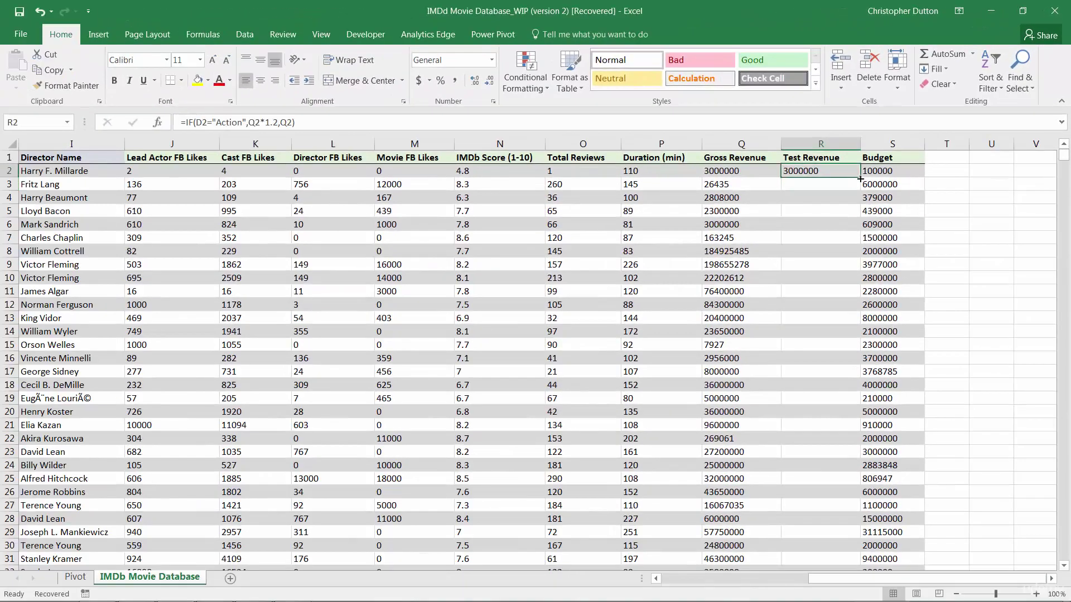
double_click(860, 178)
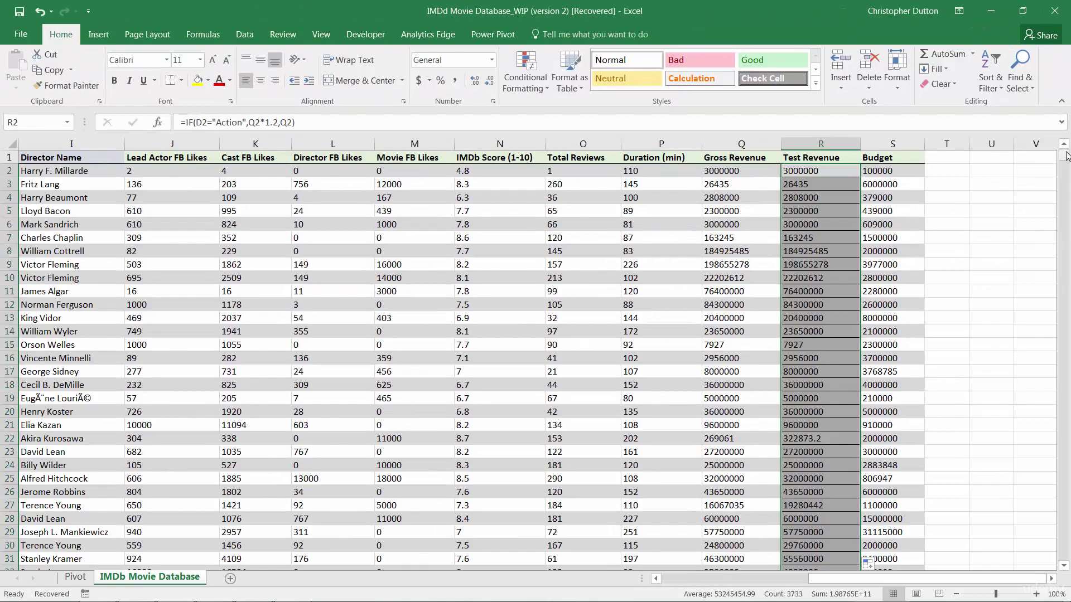
drag(1065, 153, 1064, 204)
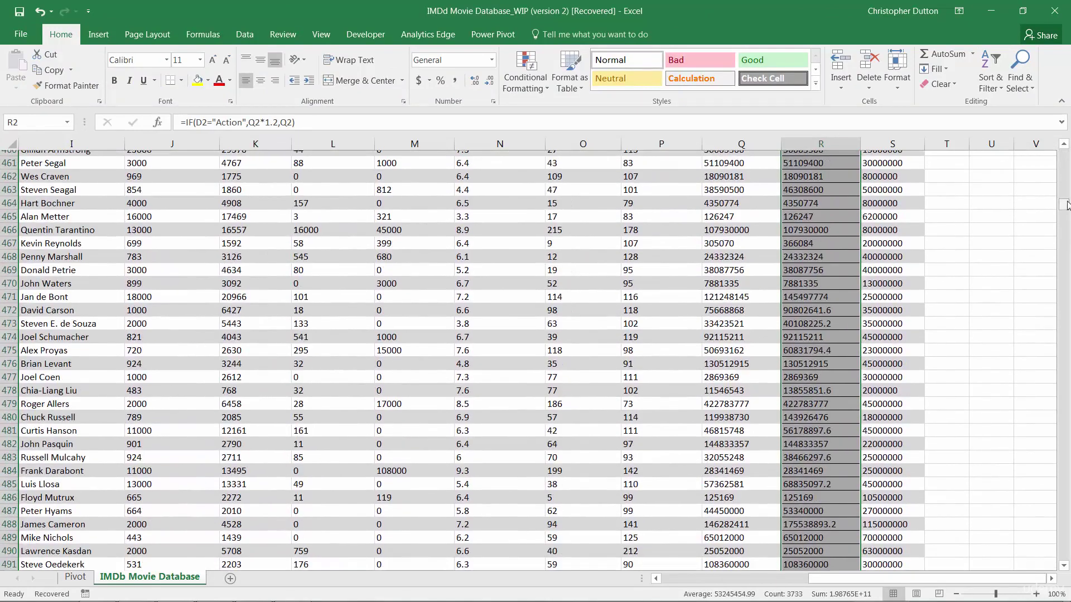
Compare Gross and Test Revenue in rows 472 and 474
click(736, 305)
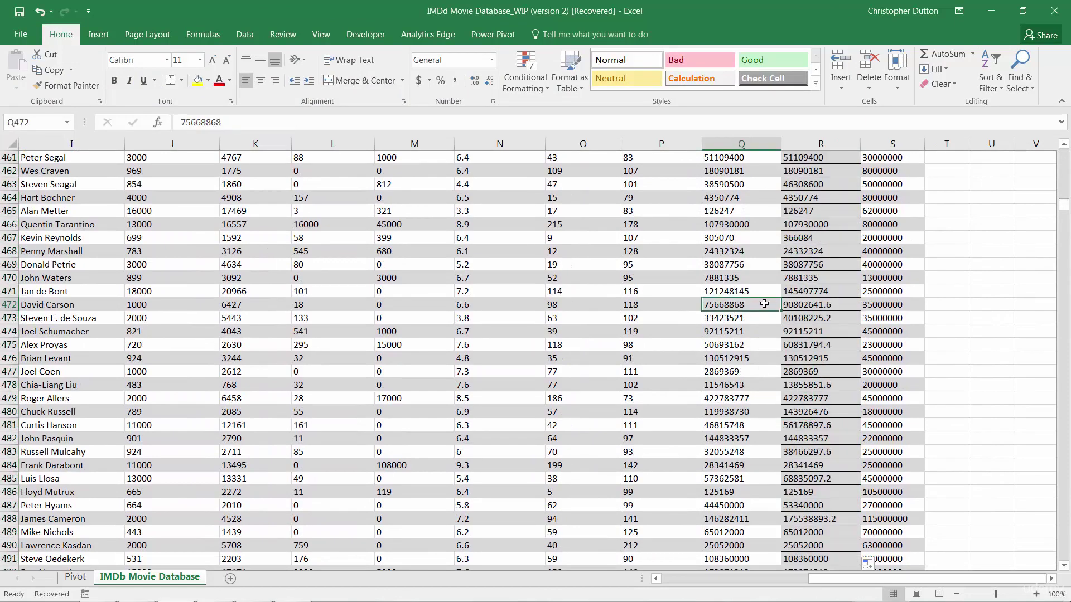
click(837, 307)
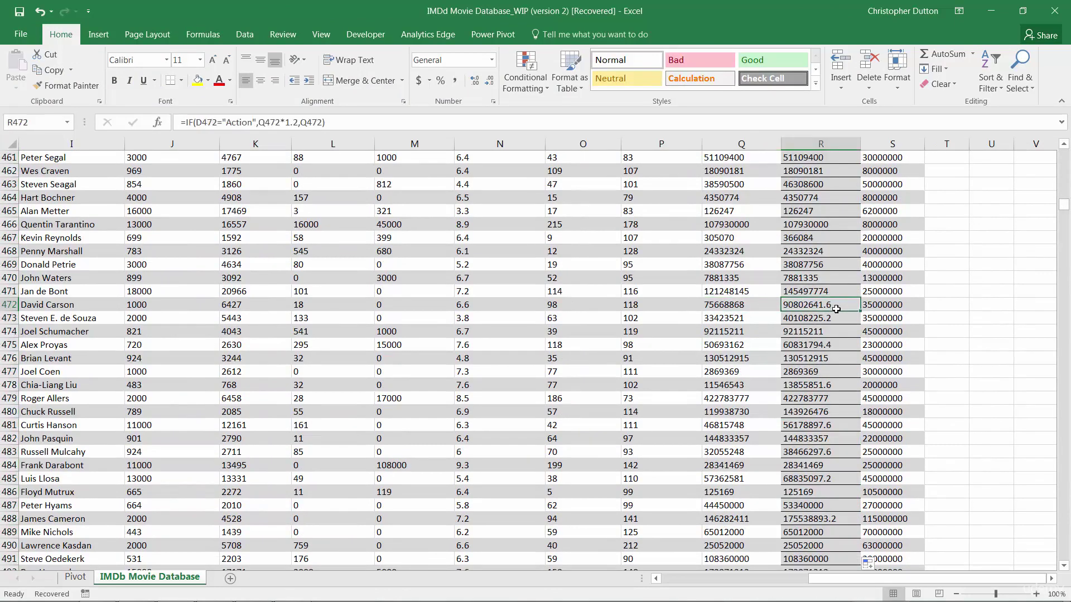
click(746, 332)
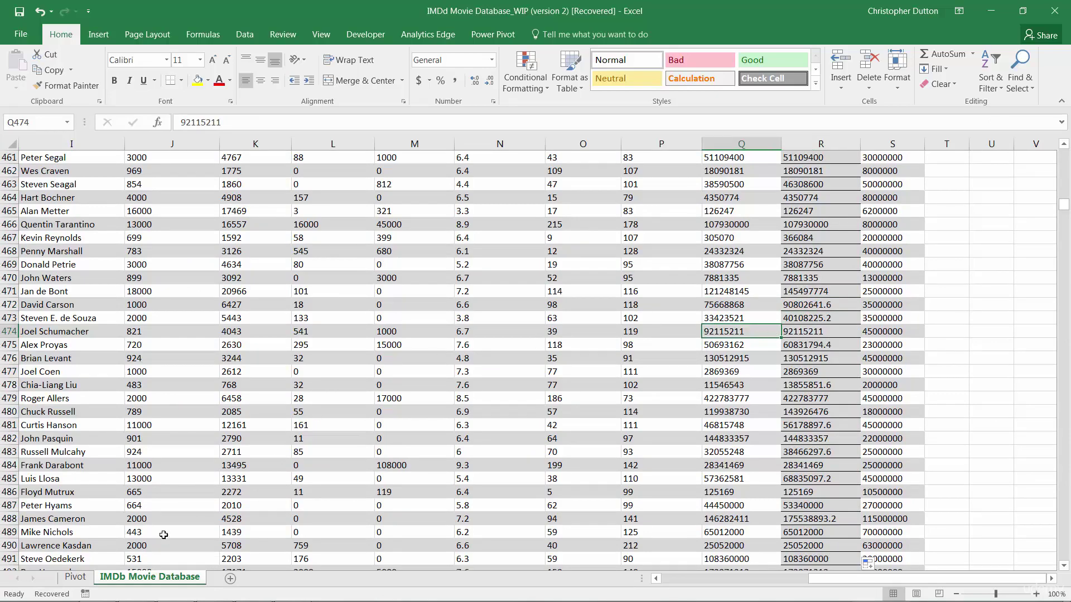
On the Pivot sheet, show Analyze tools and reach Show Values As from D14
click(76, 578)
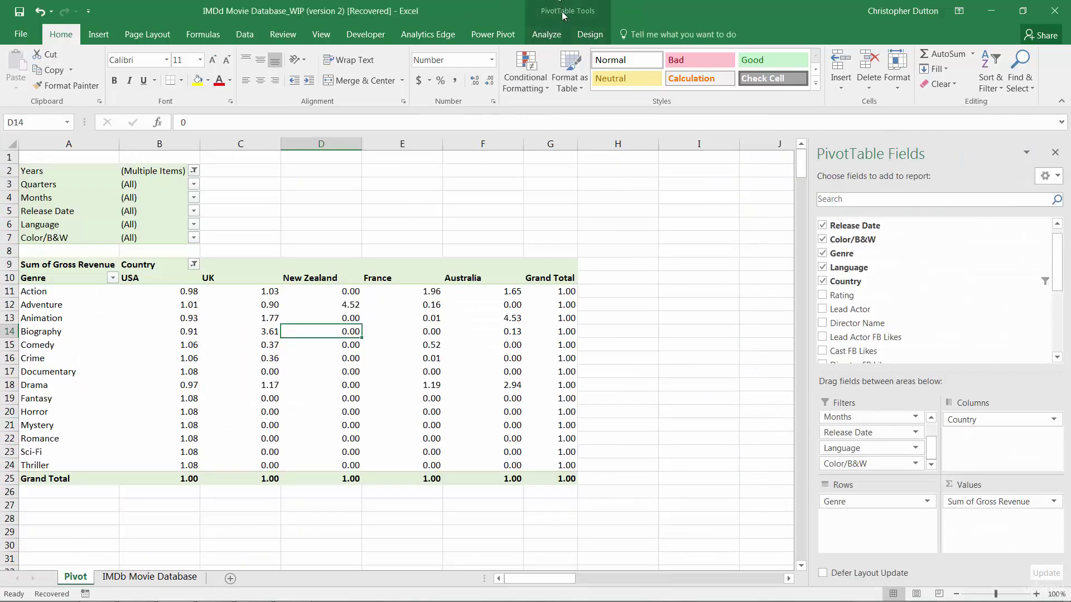
click(547, 35)
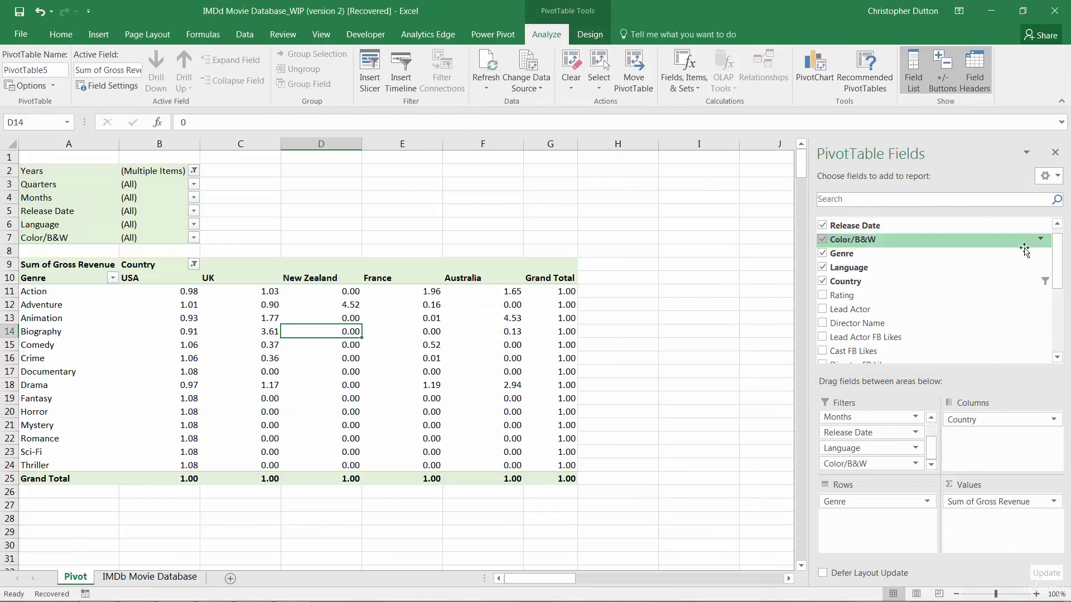
drag(1060, 255, 1058, 335)
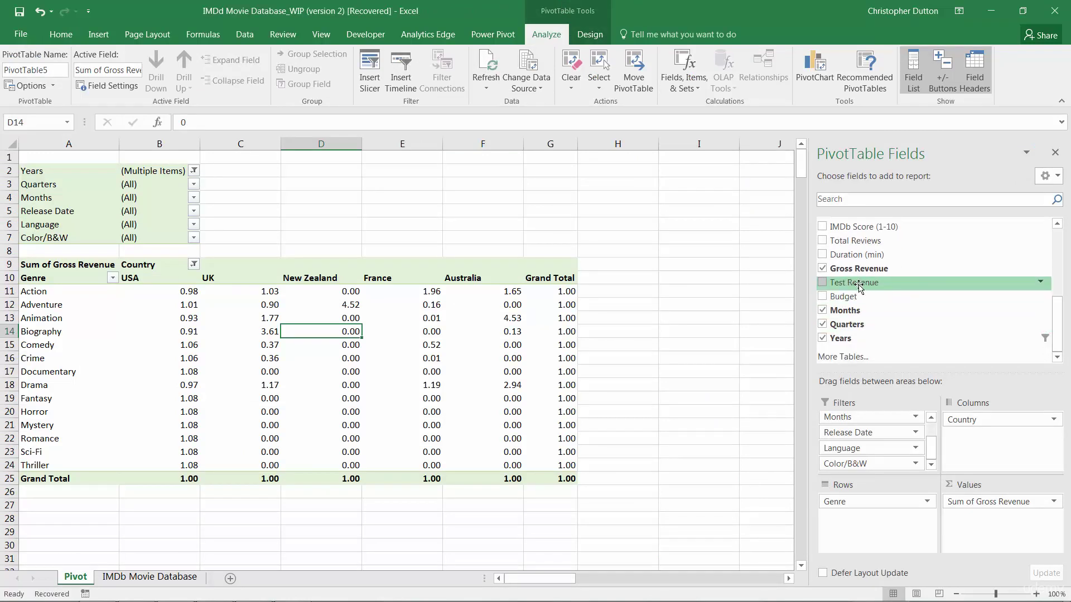
right_click(307, 332)
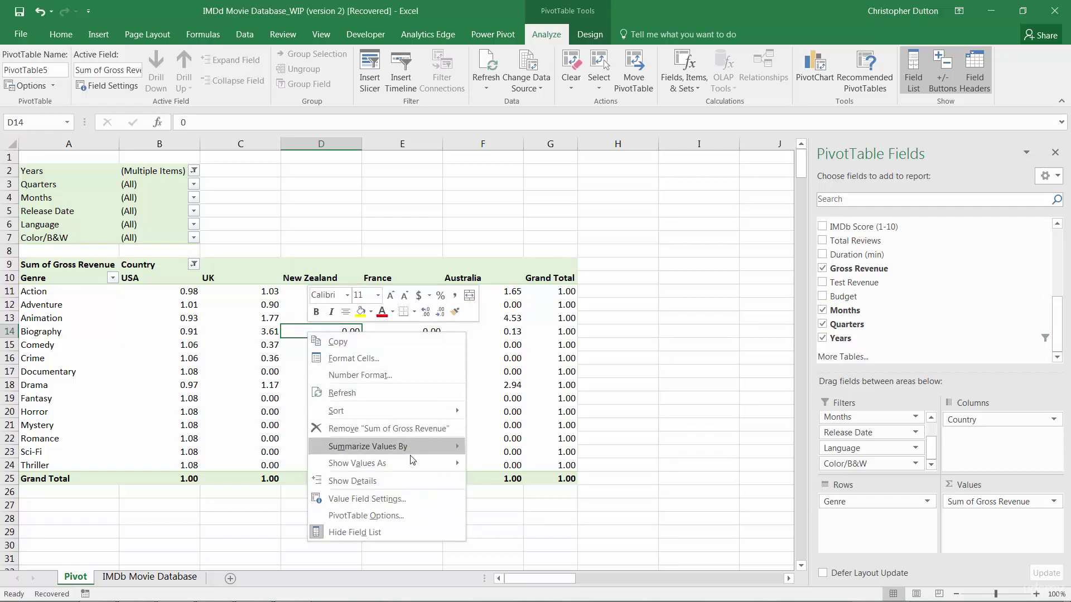
mouse_move(385, 464)
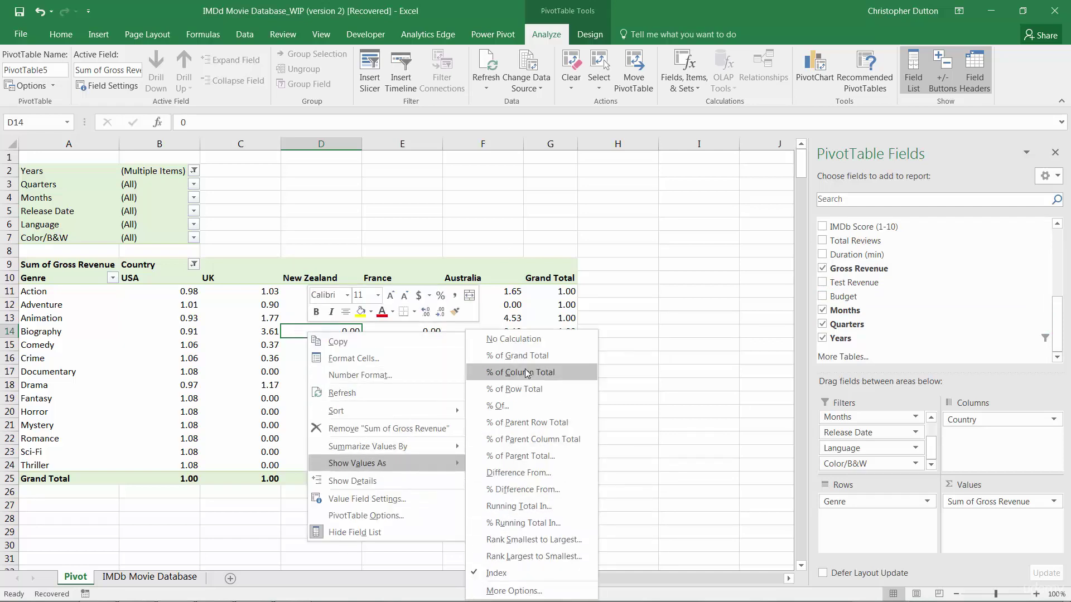
Set Show Values As to No Calculation and copy pivot range A10:G25
click(525, 341)
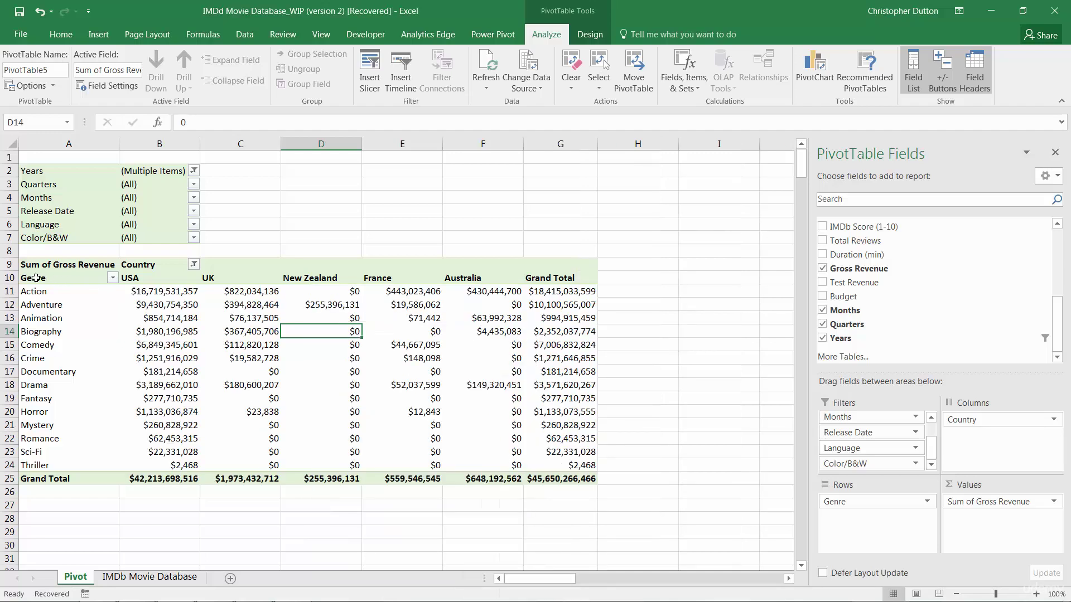
drag(34, 279, 555, 482)
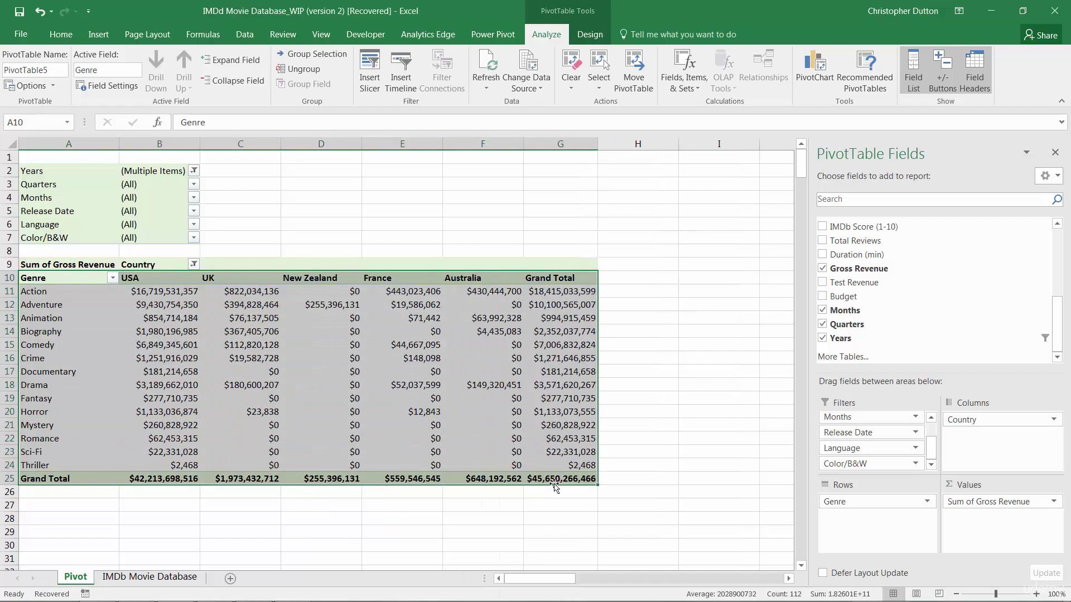
key(ctrl+c)
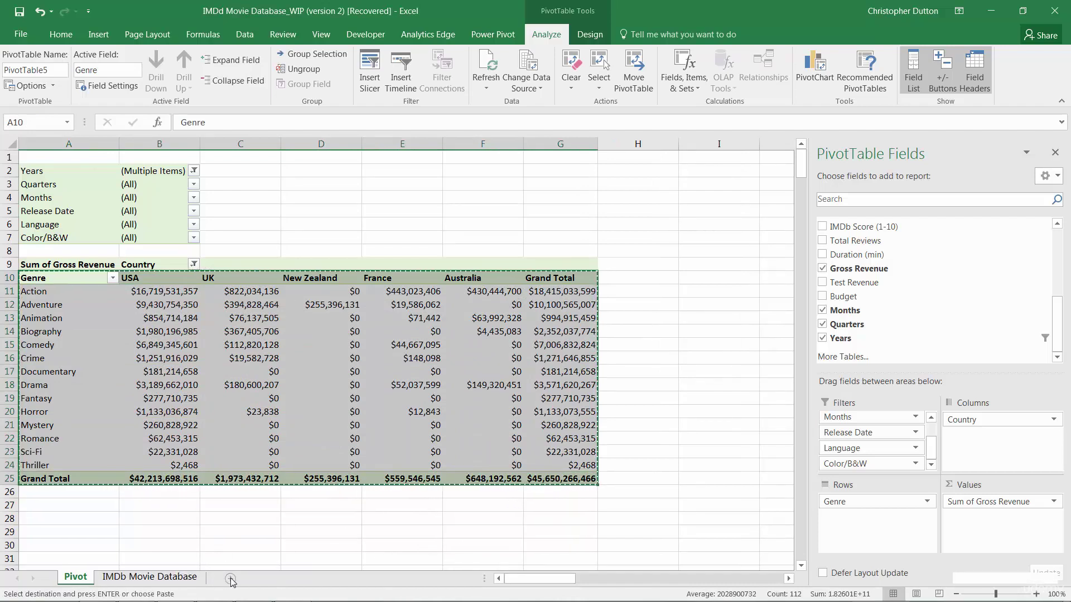
Paste the copy at A1 of a new sheet and autofit columns B:G
click(232, 580)
key(ctrl+v)
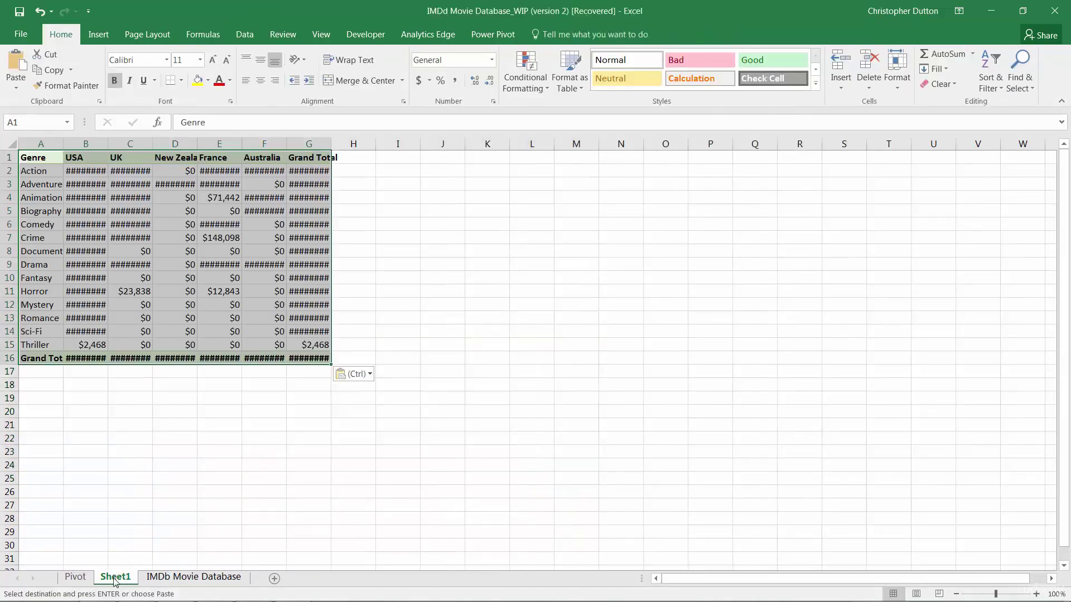
click(85, 145)
shift+click(310, 144)
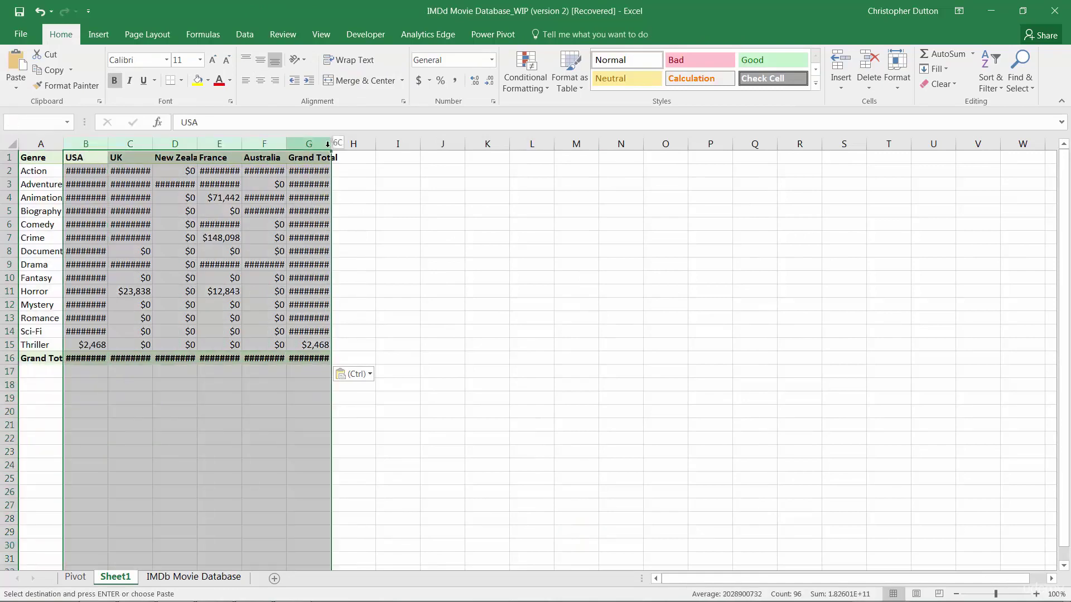
double_click(331, 144)
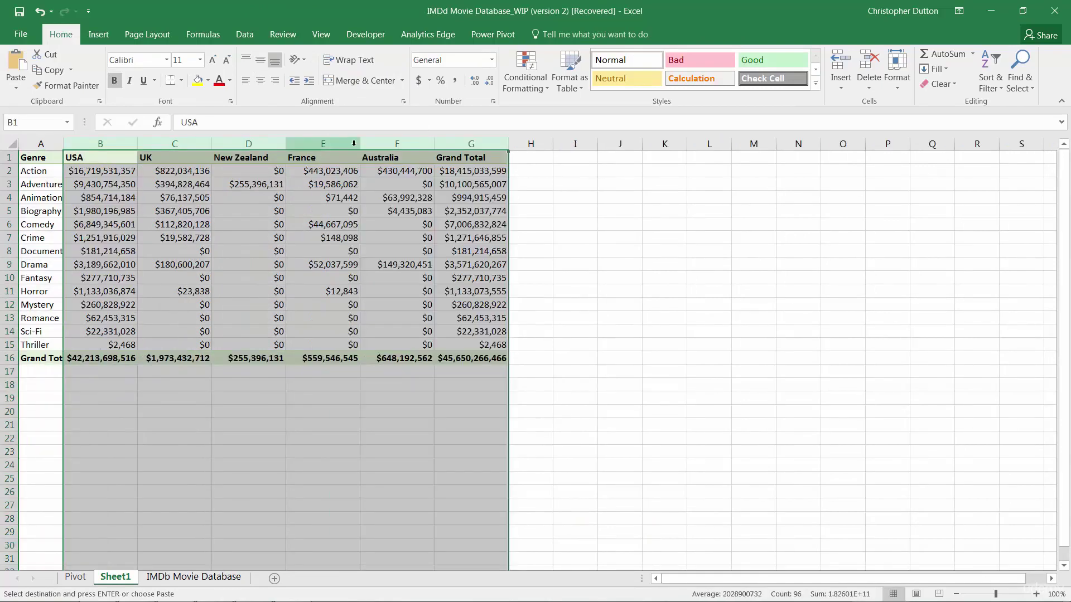
Check the USA/New Zealand Action, UK Documentary, and Biography/Fantasy total values
click(101, 171)
click(268, 184)
click(193, 252)
click(465, 213)
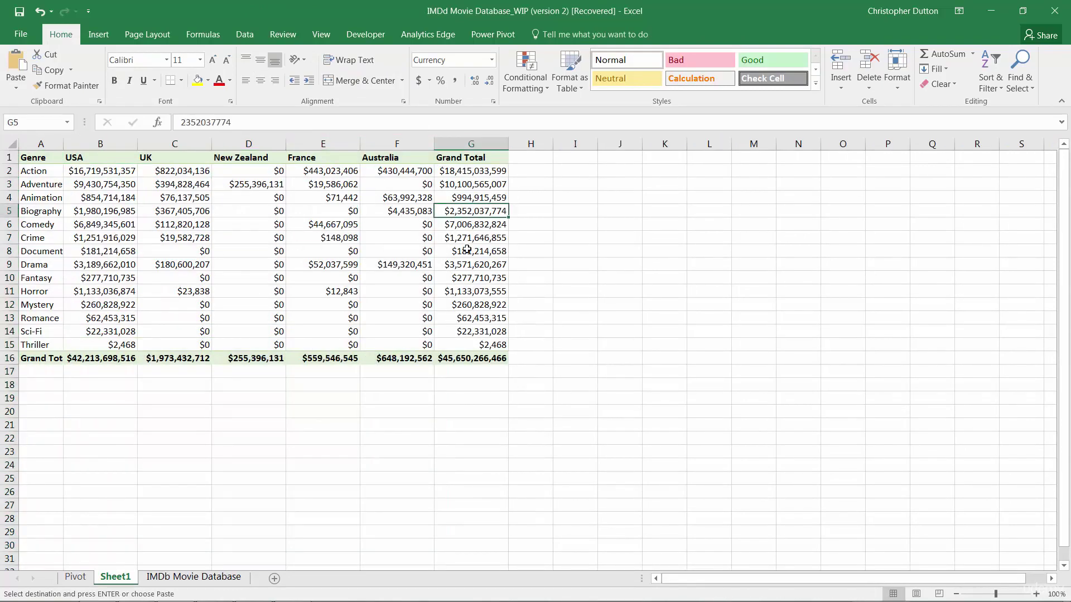
click(467, 276)
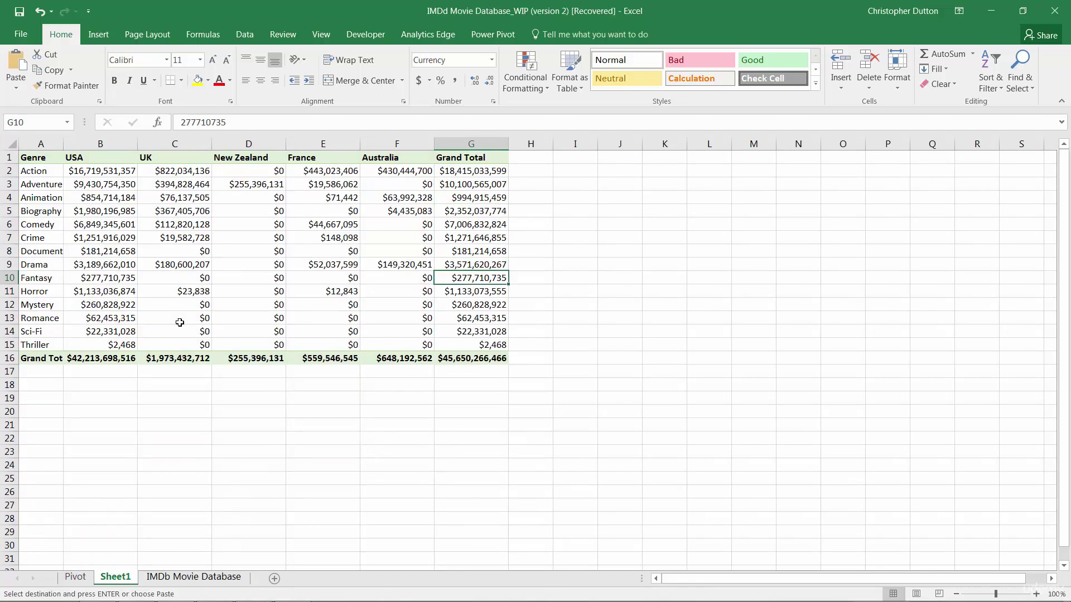
click(76, 576)
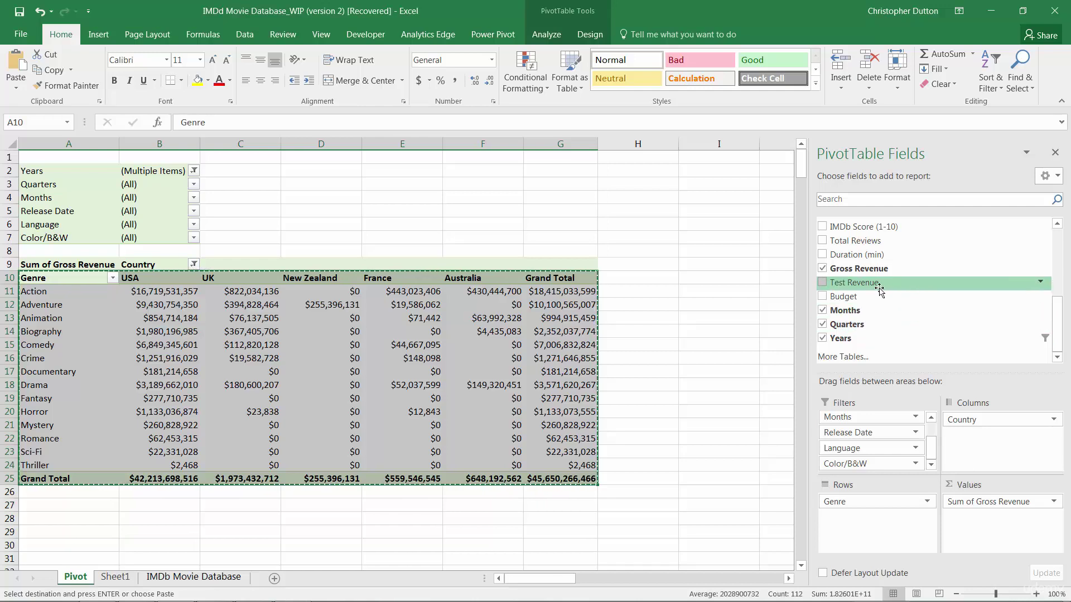
Replace Gross Revenue with Test Revenue in the pivot's Values
click(419, 331)
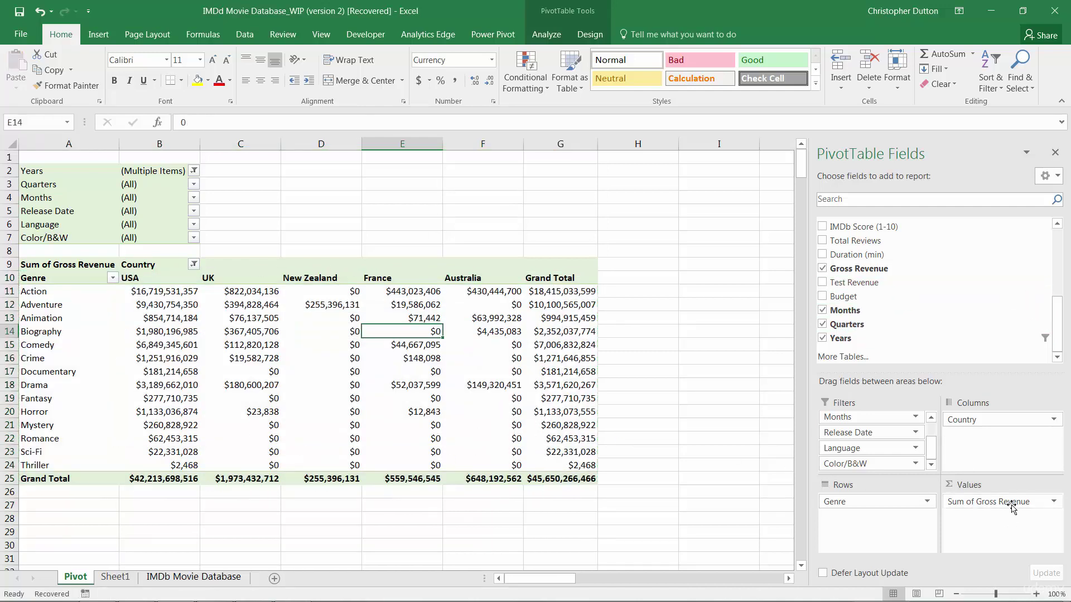
drag(1000, 501, 925, 343)
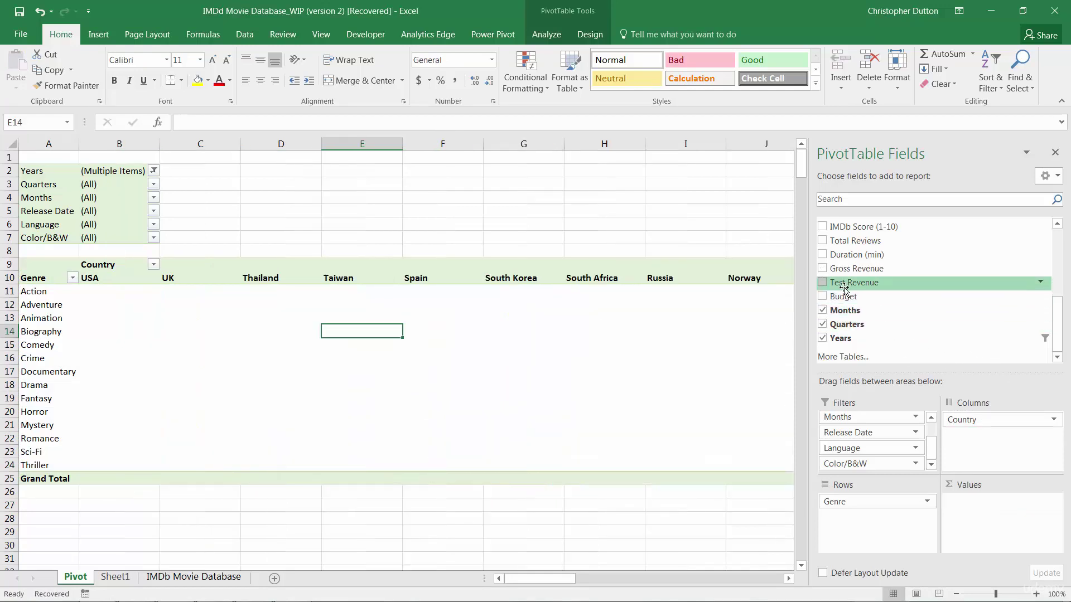
mouse_move(853, 282)
mouse_down()
mouse_move(986, 475)
mouse_move(991, 506)
mouse_up()
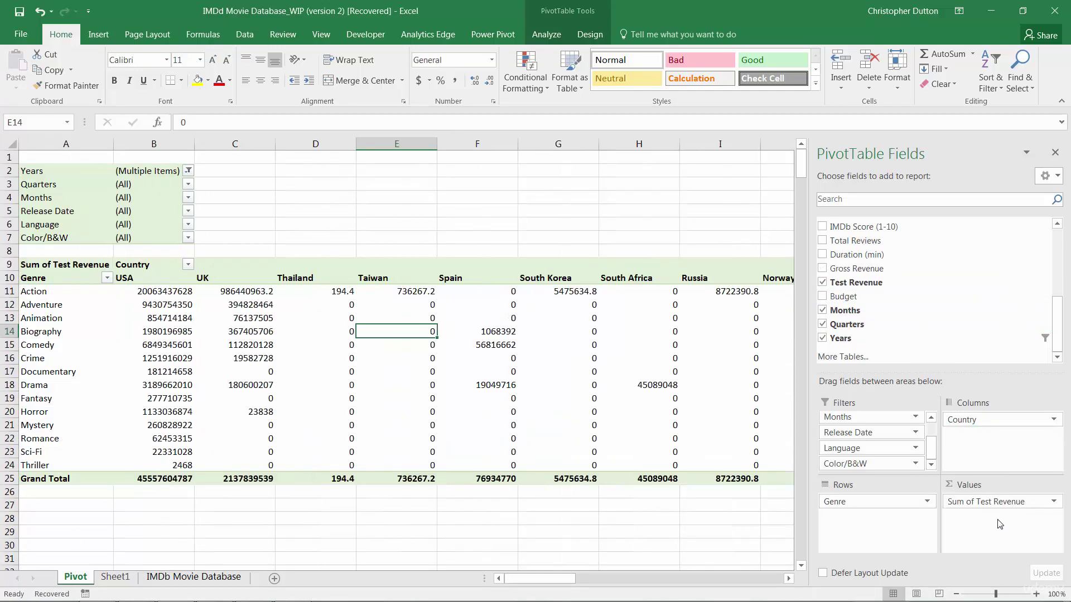
Format the pivot values as Currency with 0 decimal places
right_click(164, 305)
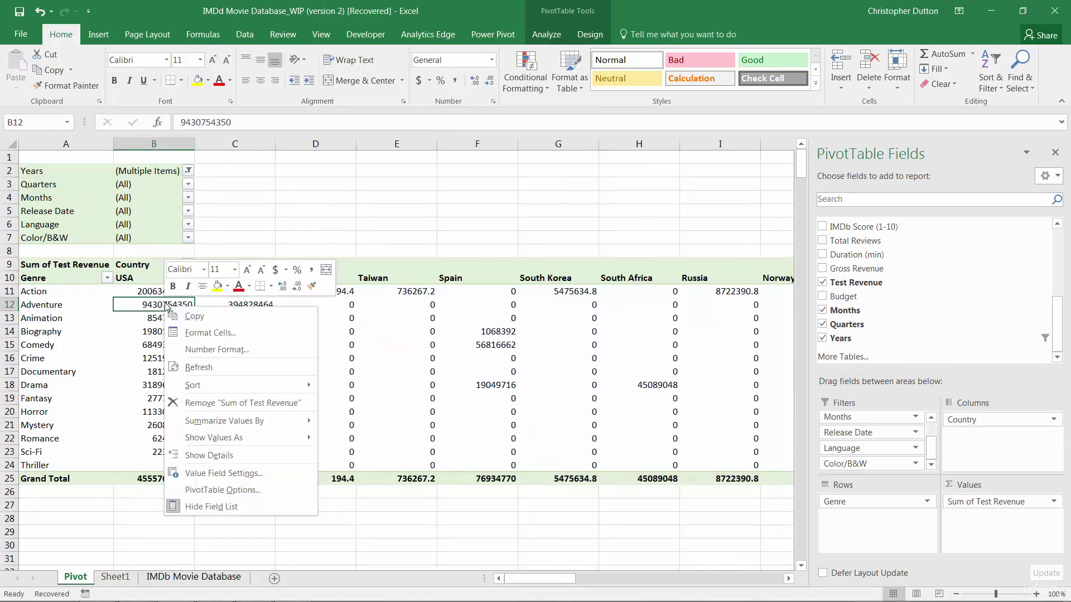
click(227, 352)
click(69, 257)
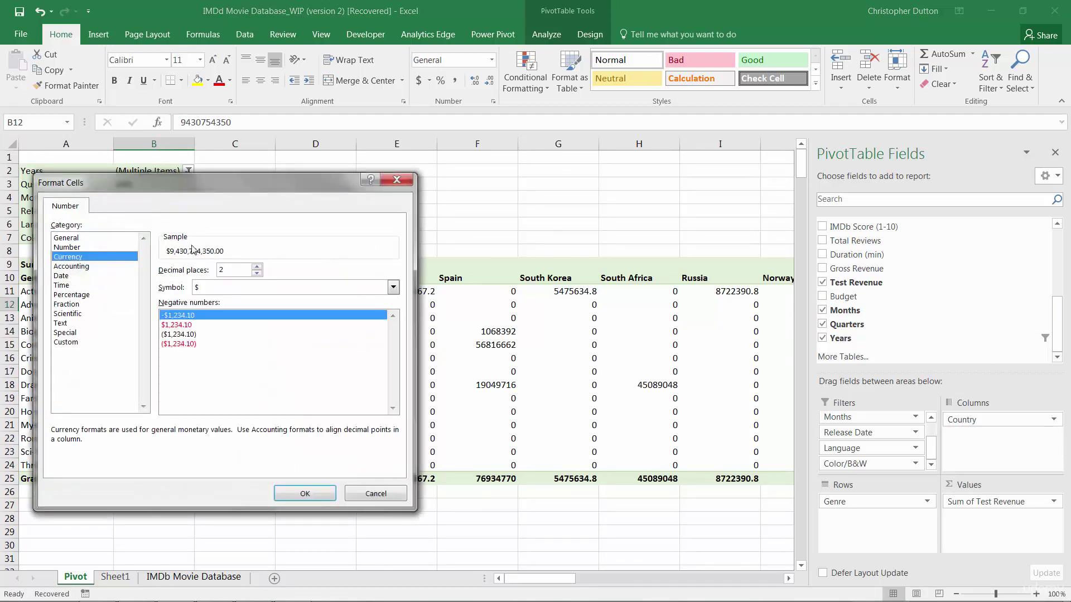
click(258, 274)
click(305, 494)
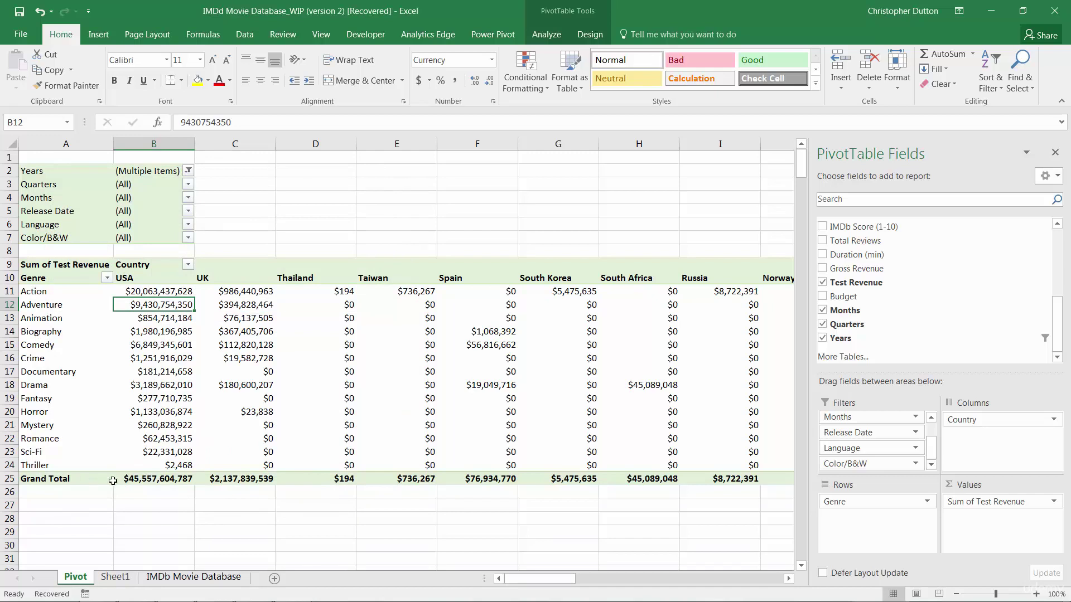
Apply a Top 5 Country value filter and select grand totals B25:F25
click(189, 266)
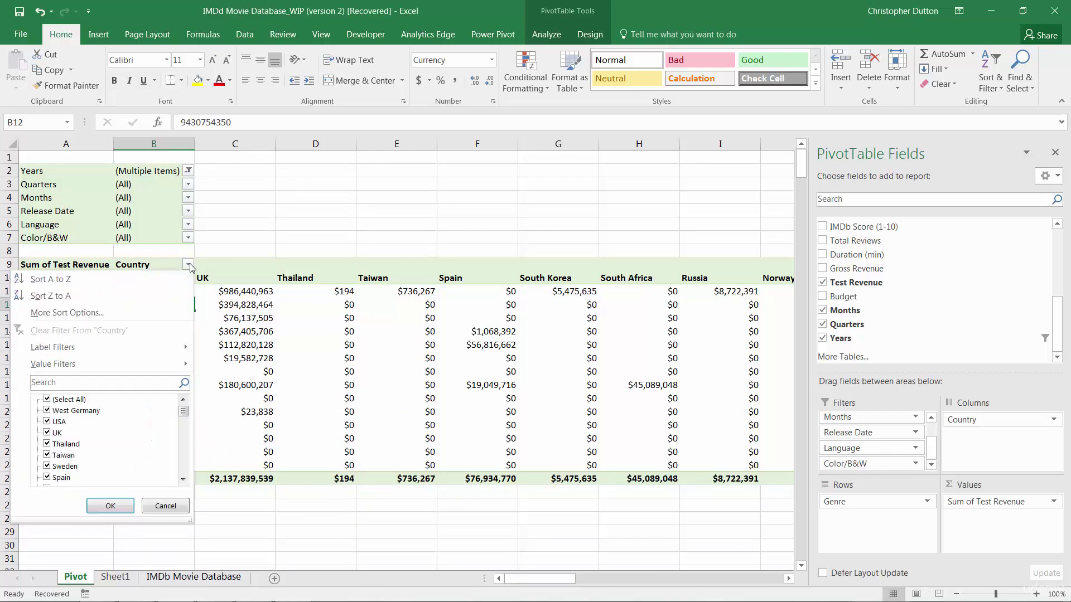
mouse_move(53, 364)
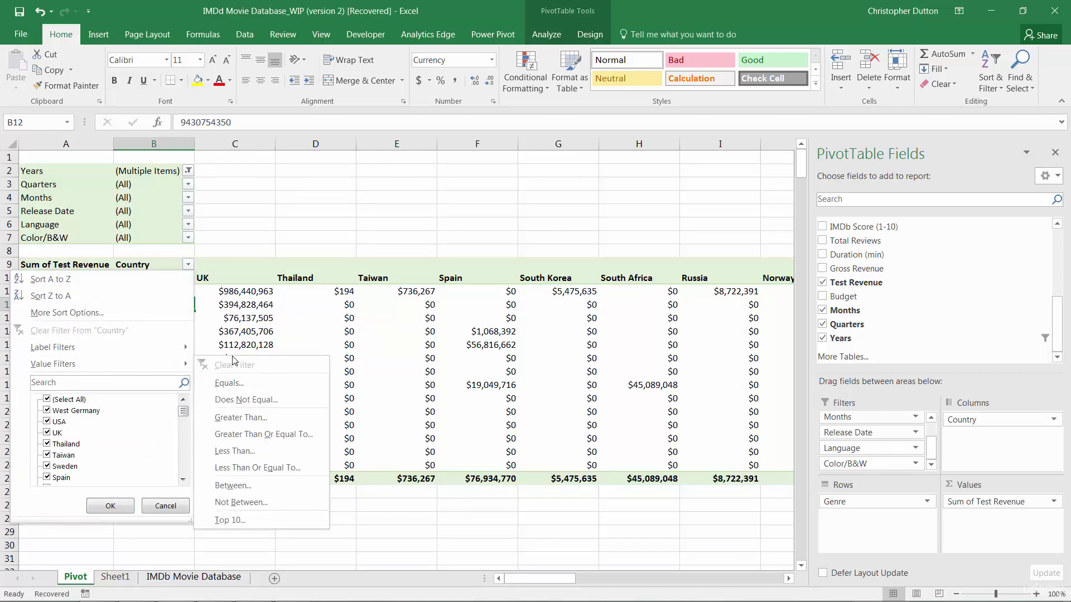
click(229, 521)
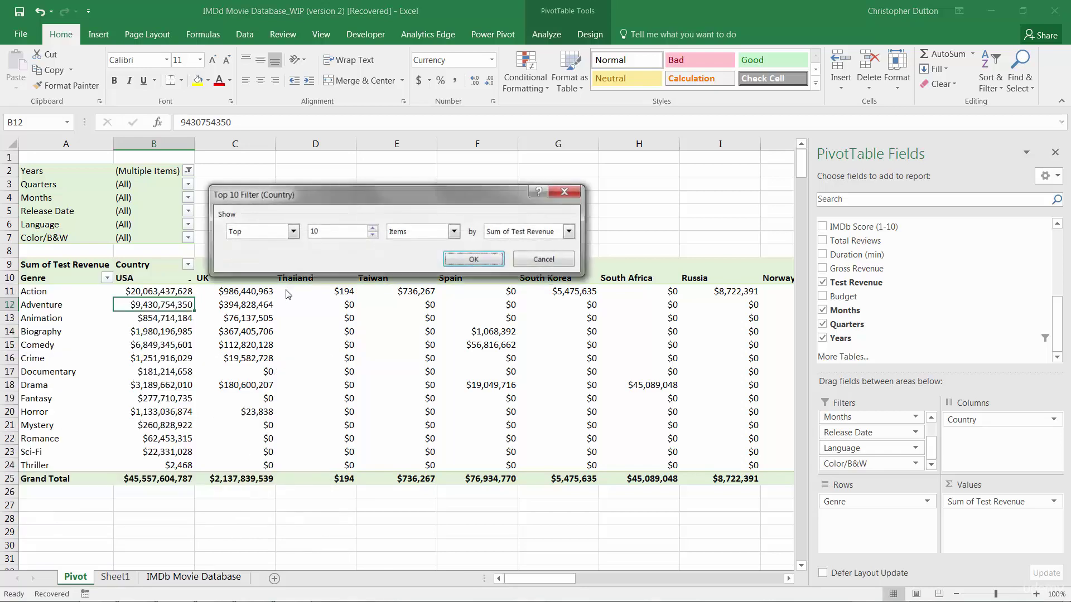
click(374, 237)
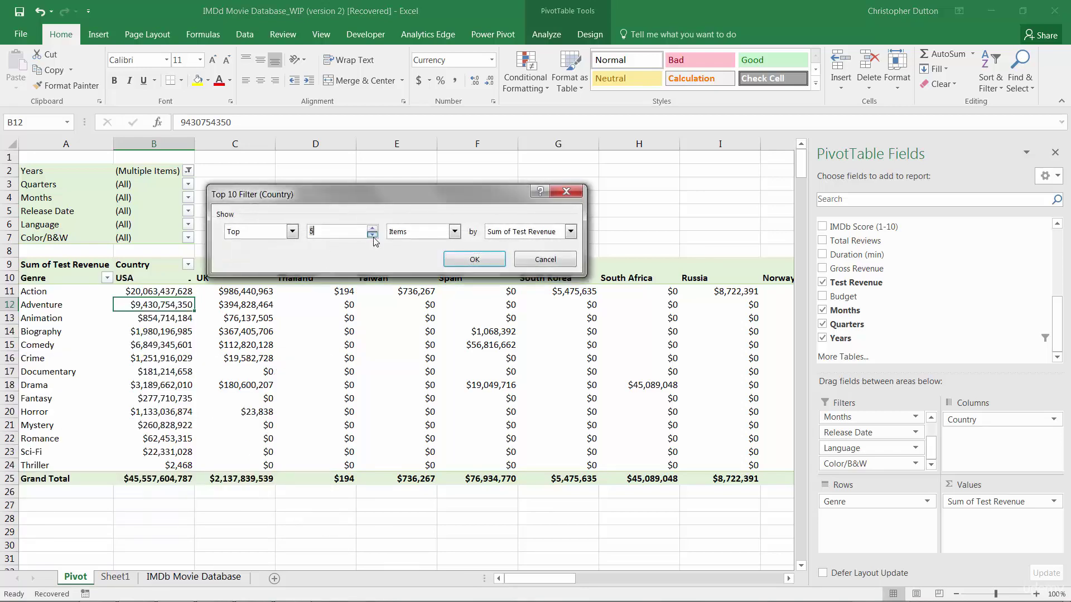
click(373, 240)
click(474, 260)
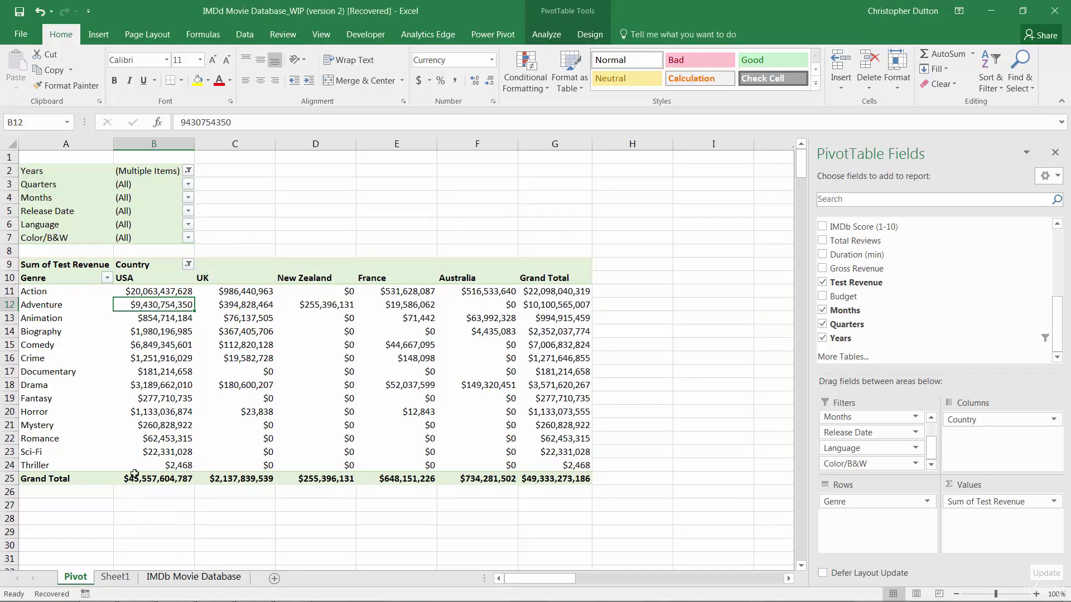
drag(134, 477, 483, 478)
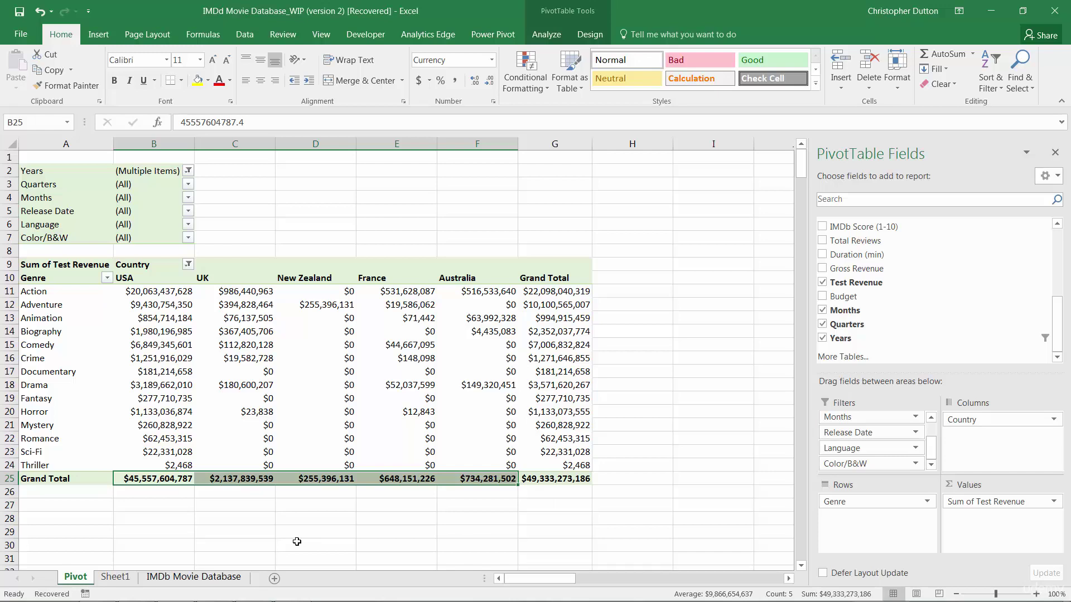
Copy the Test Revenue totals and paste them into Sheet1 cell B17
key(ctrl+c)
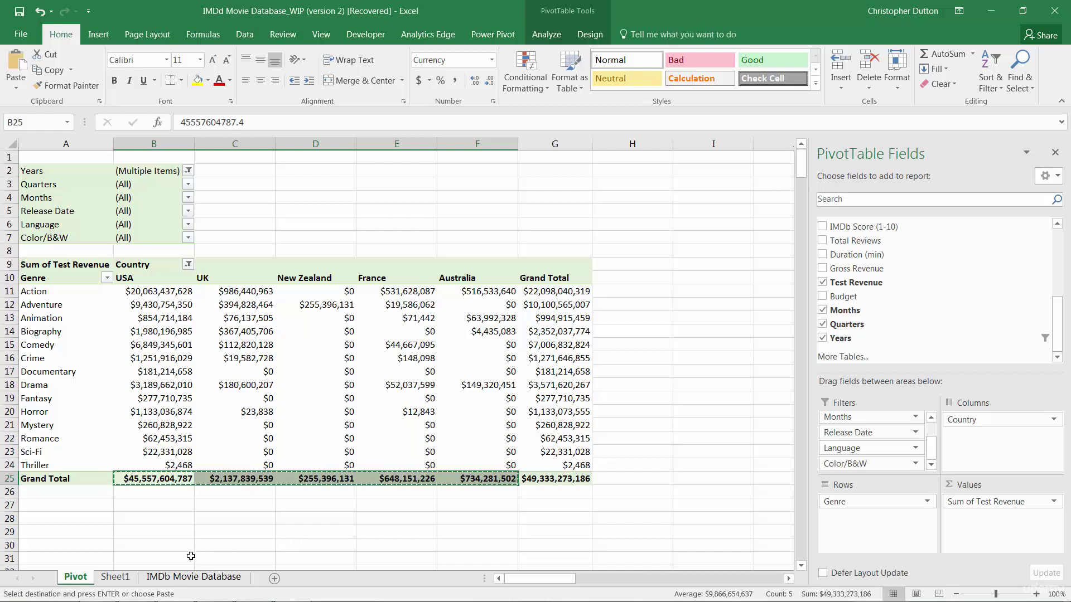
click(115, 577)
click(93, 374)
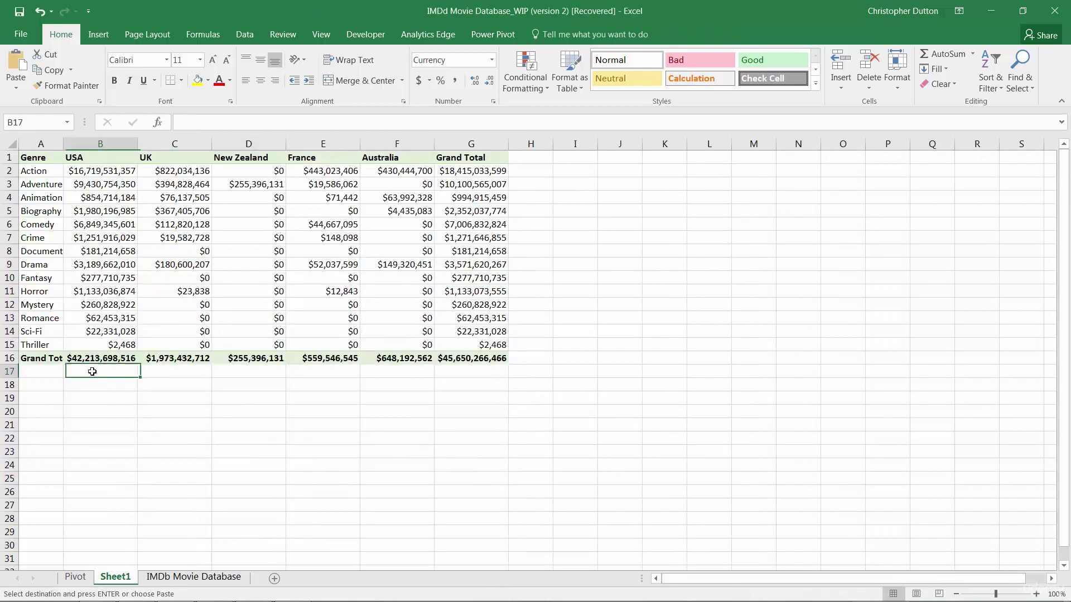
key(ctrl+v)
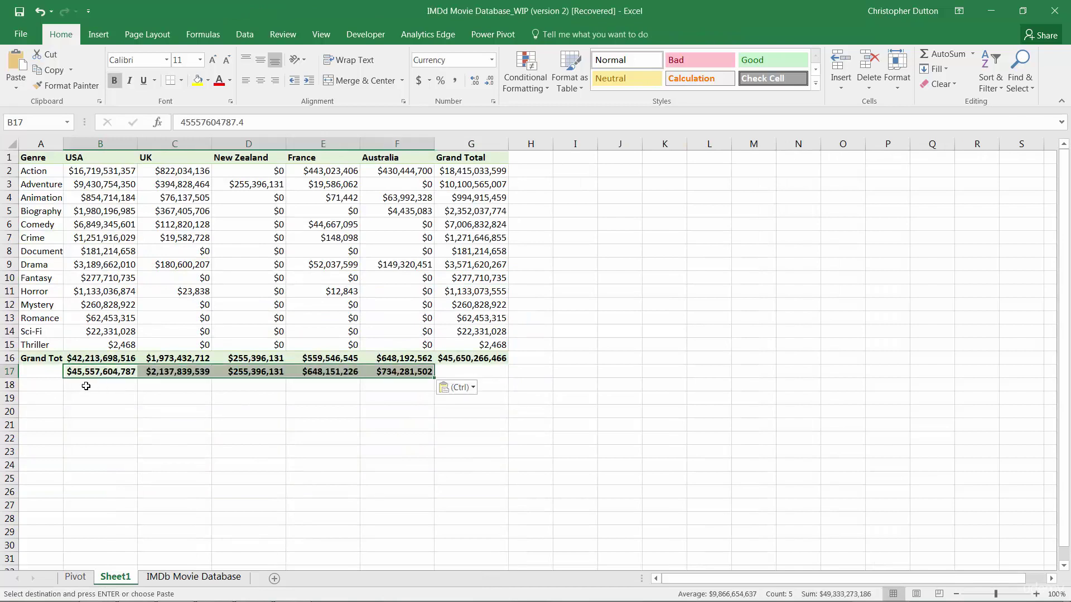
Enter the percent-change formula =(B17-B16)/B16 in B18
click(87, 387)
text(=)
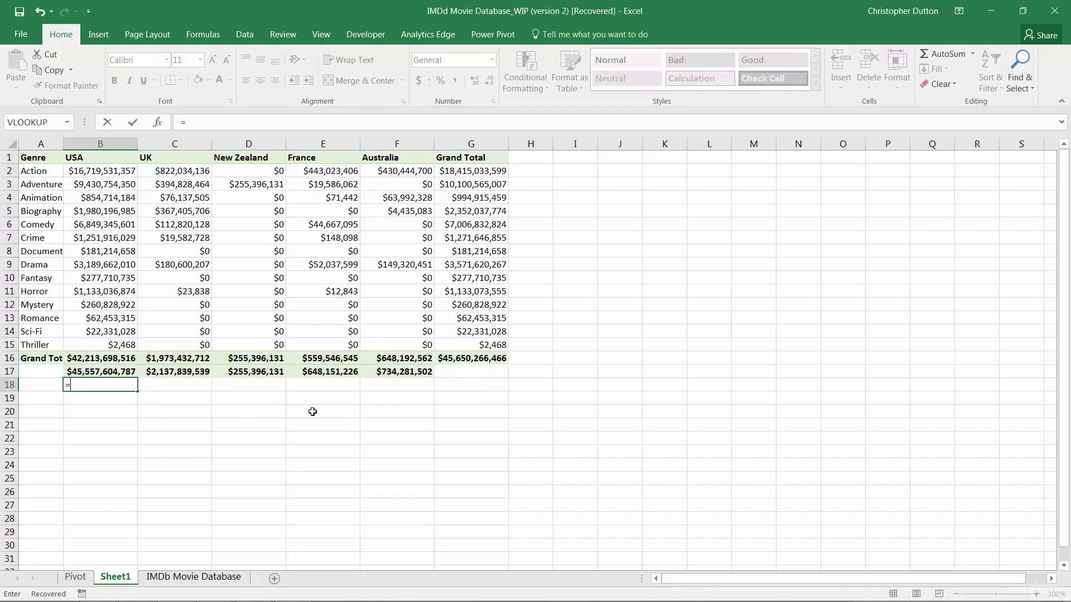
text(()
key(Up)
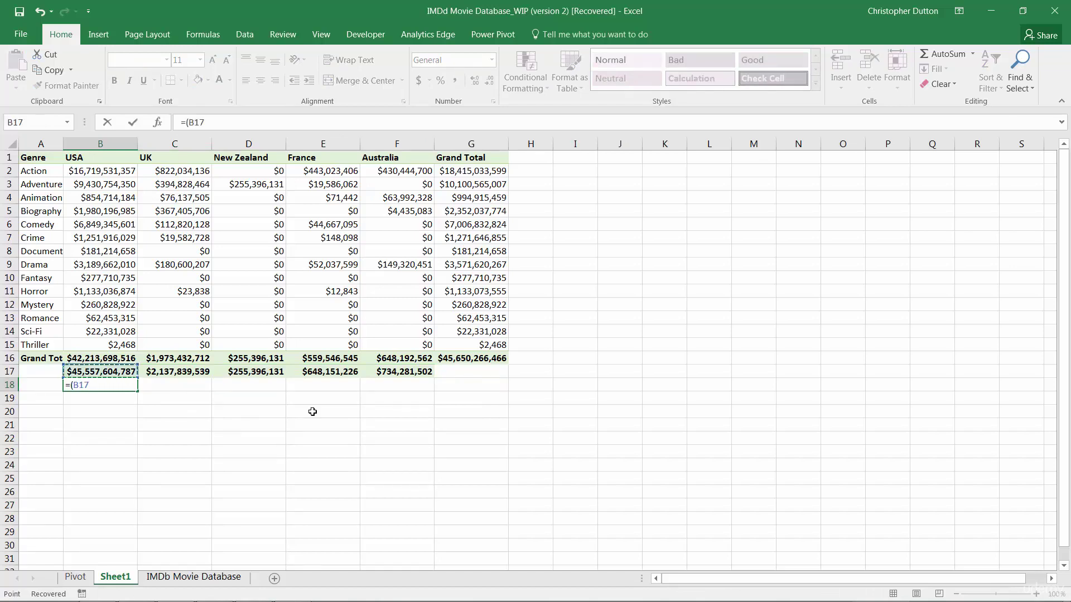
text(-)
key(Up)
key(Up)
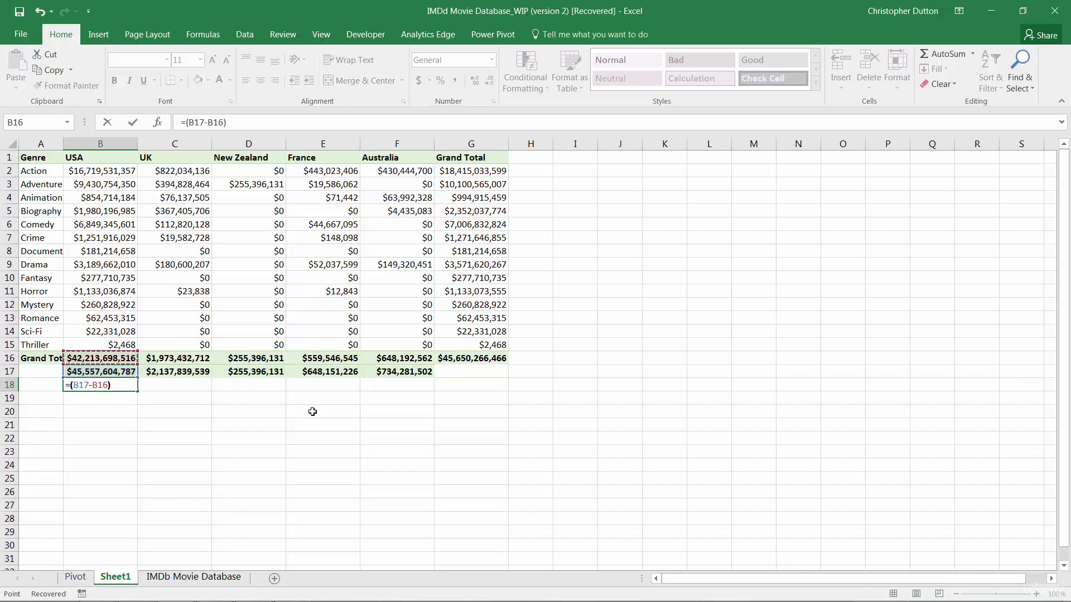
text()/)
key(Up)
key(Up)
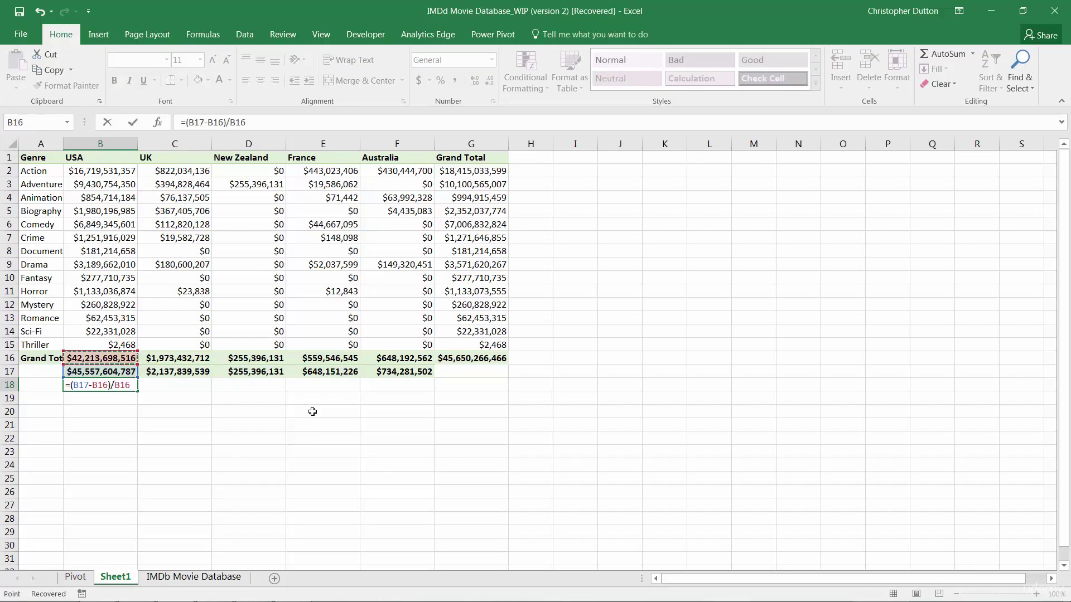
key(Return)
Format B18 as a centered percentage with one decimal (7.9%)
click(84, 385)
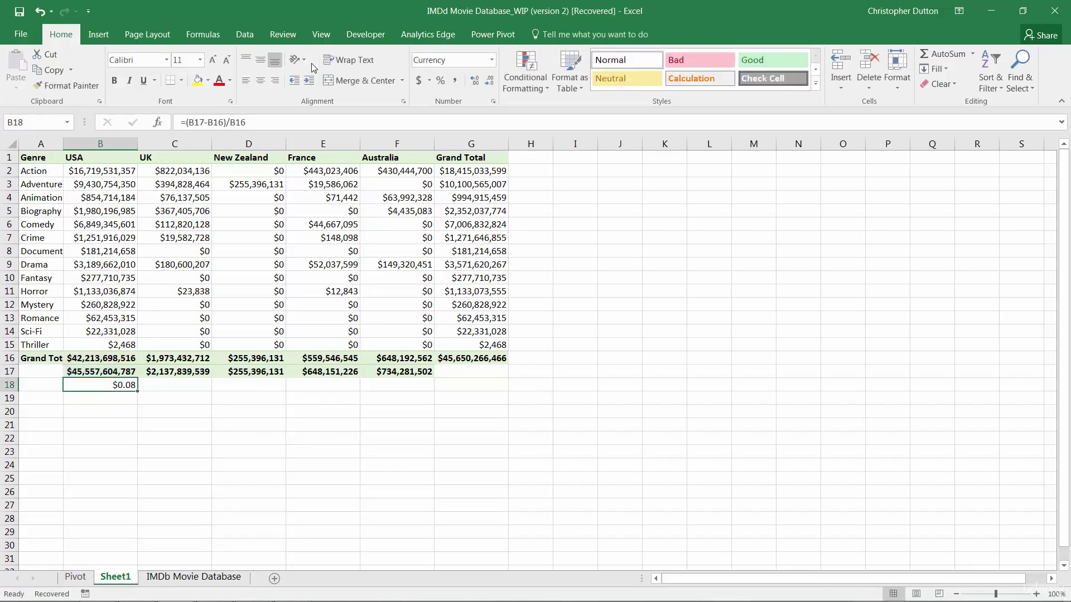
click(442, 80)
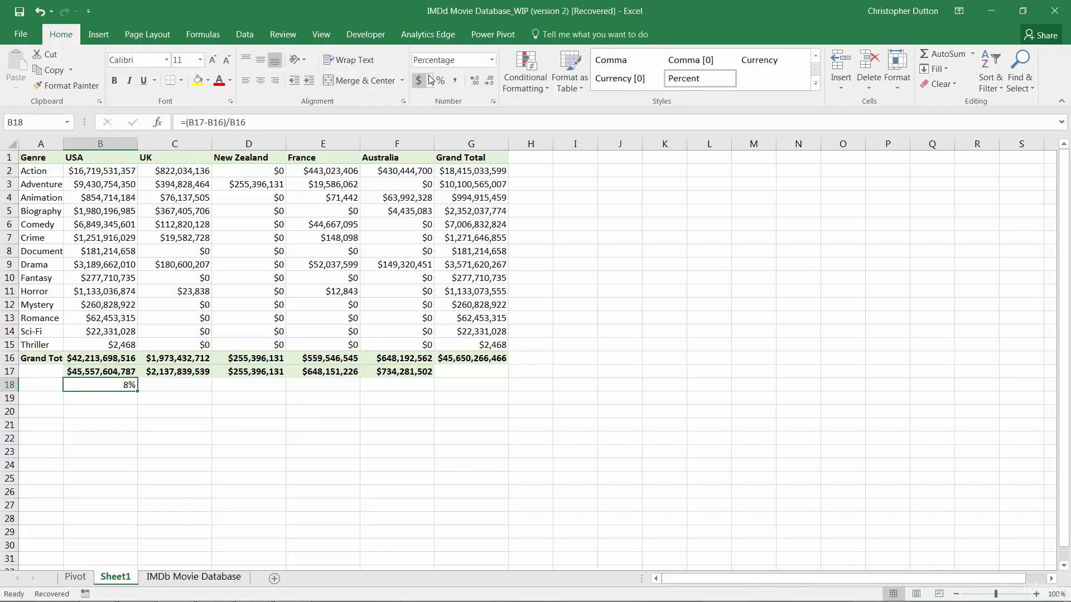
click(474, 81)
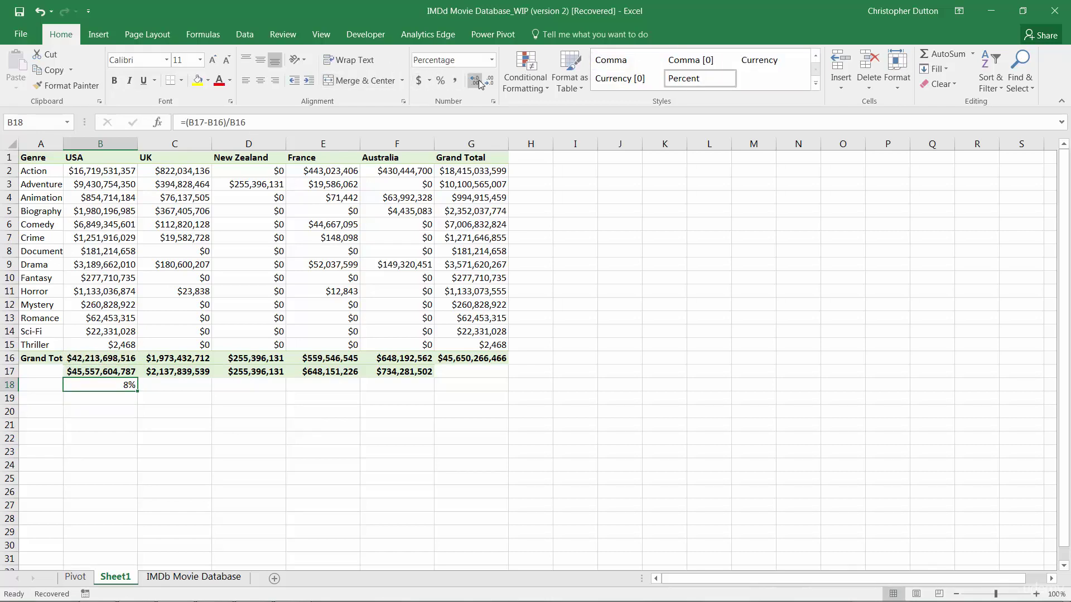
click(261, 80)
Fill B18's percent-change formula across to F18 and verify the formulas in E18, F18, C18 and B18
drag(138, 392, 432, 391)
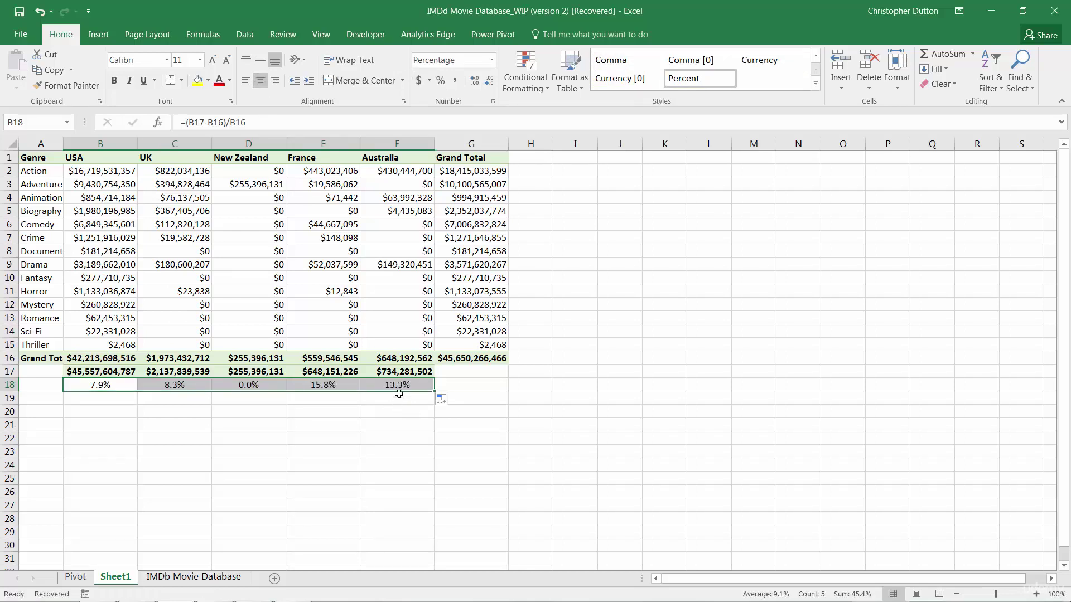
click(323, 411)
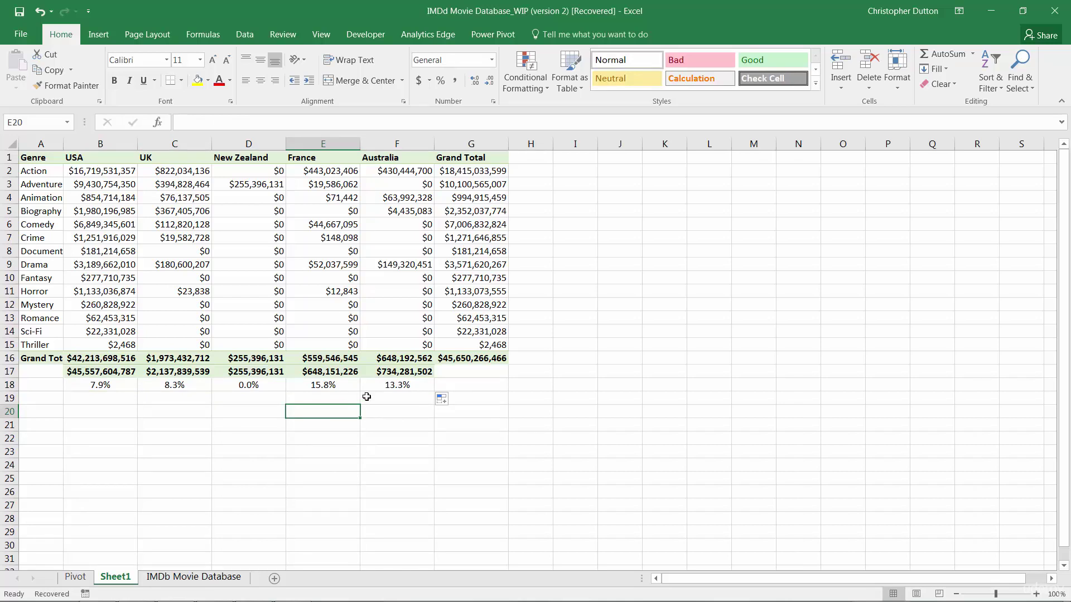
click(327, 384)
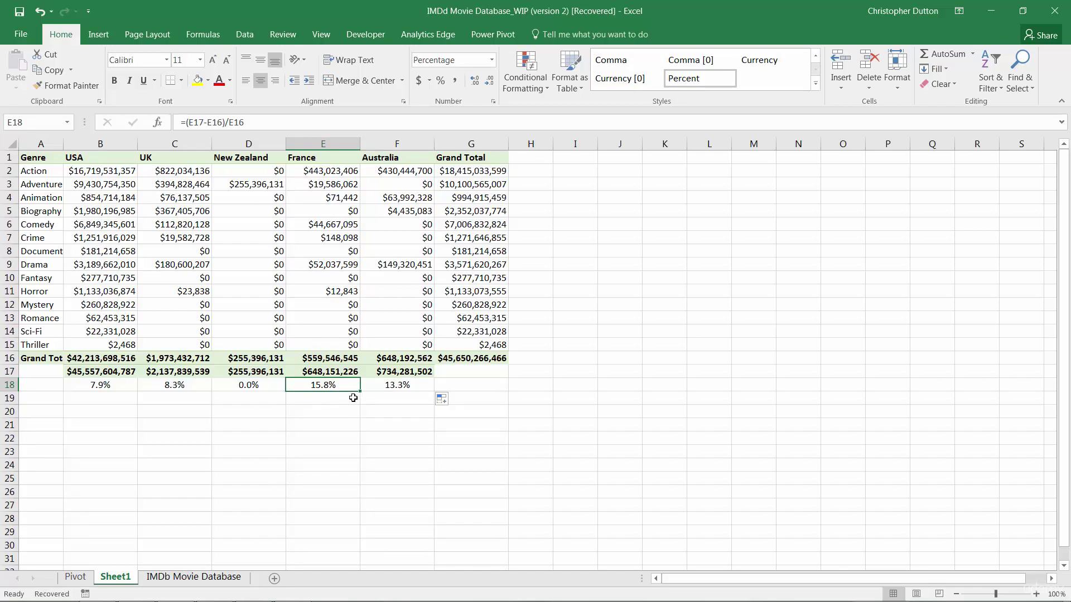
click(394, 386)
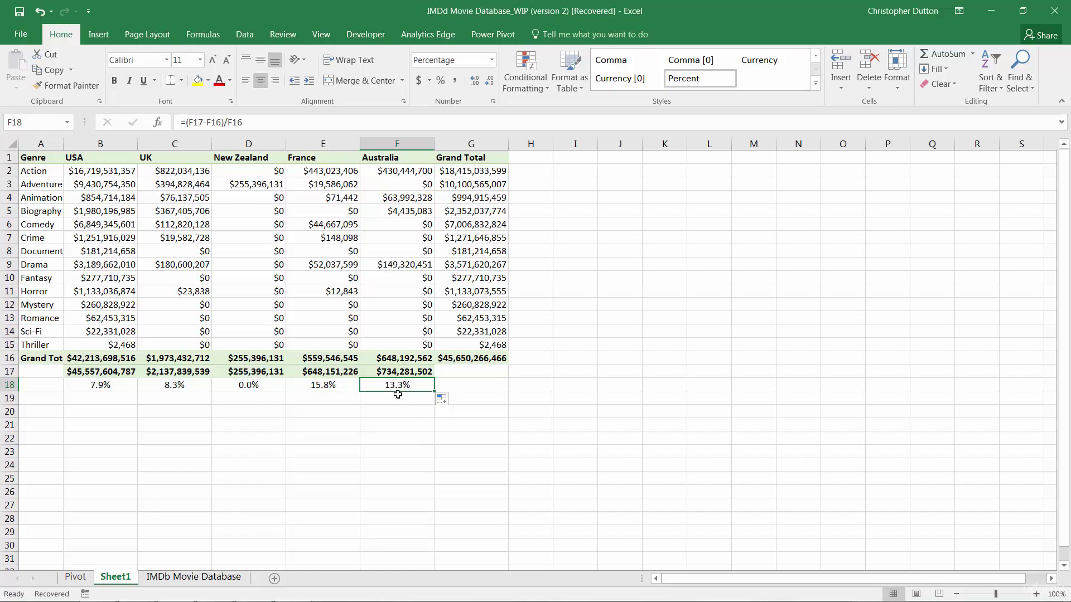
click(153, 388)
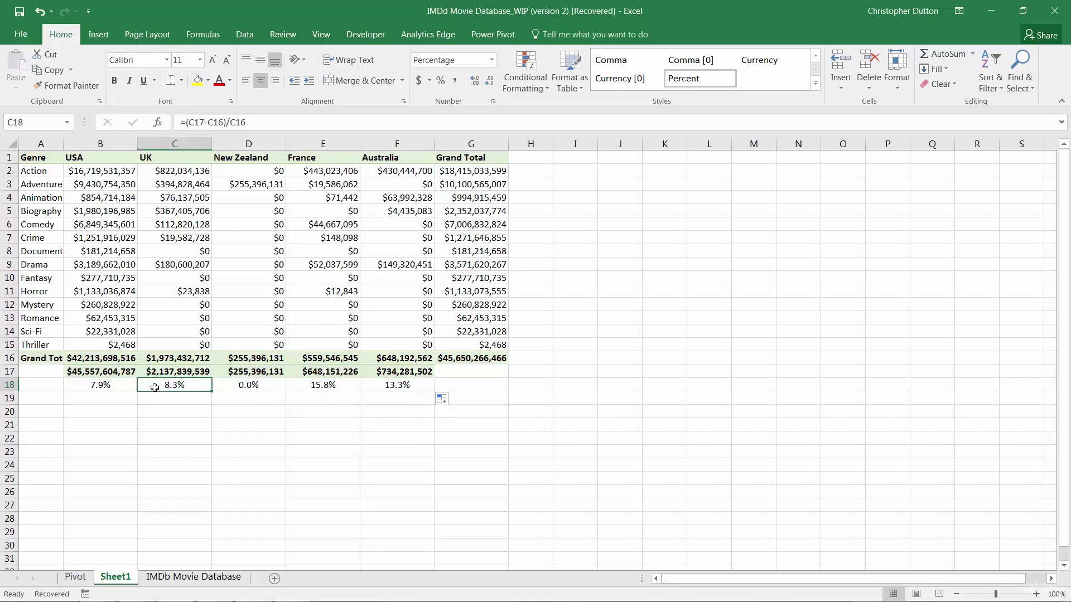
click(78, 390)
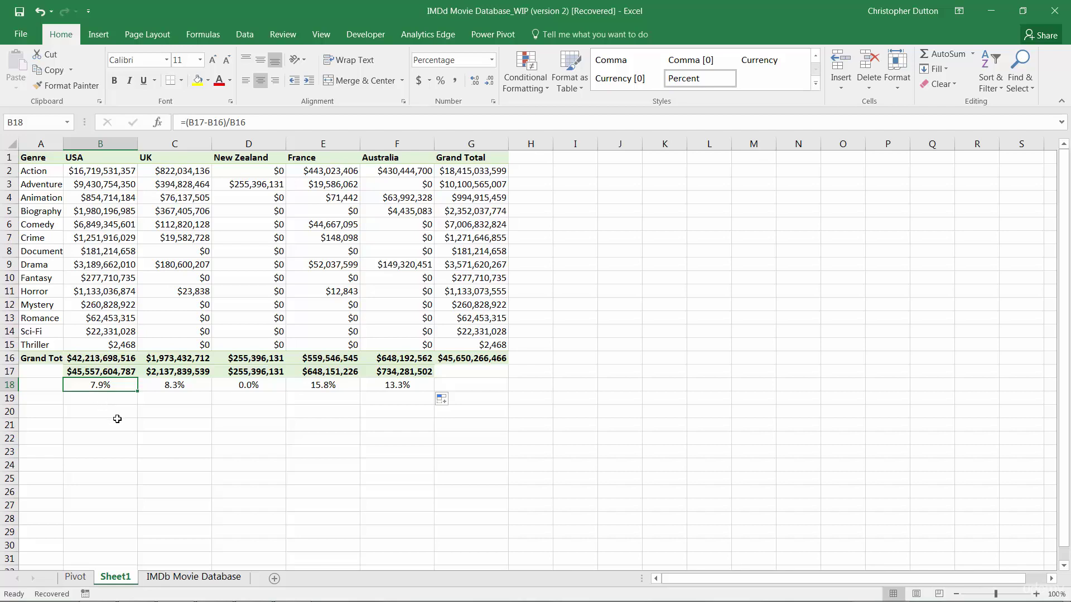
Permanently delete the Sheet1 worksheet
right_click(124, 579)
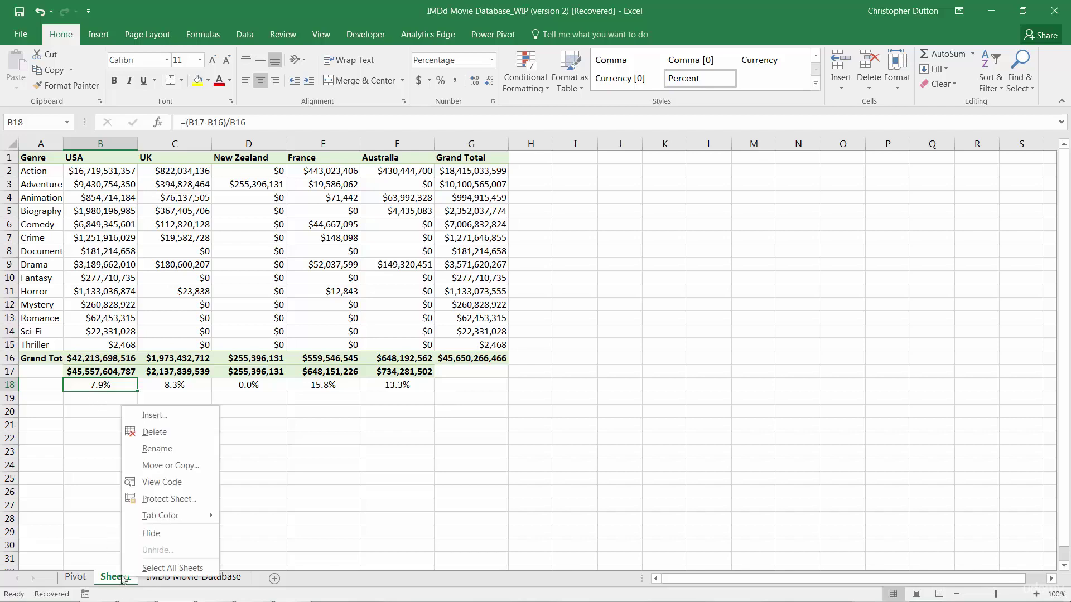
click(164, 434)
click(514, 345)
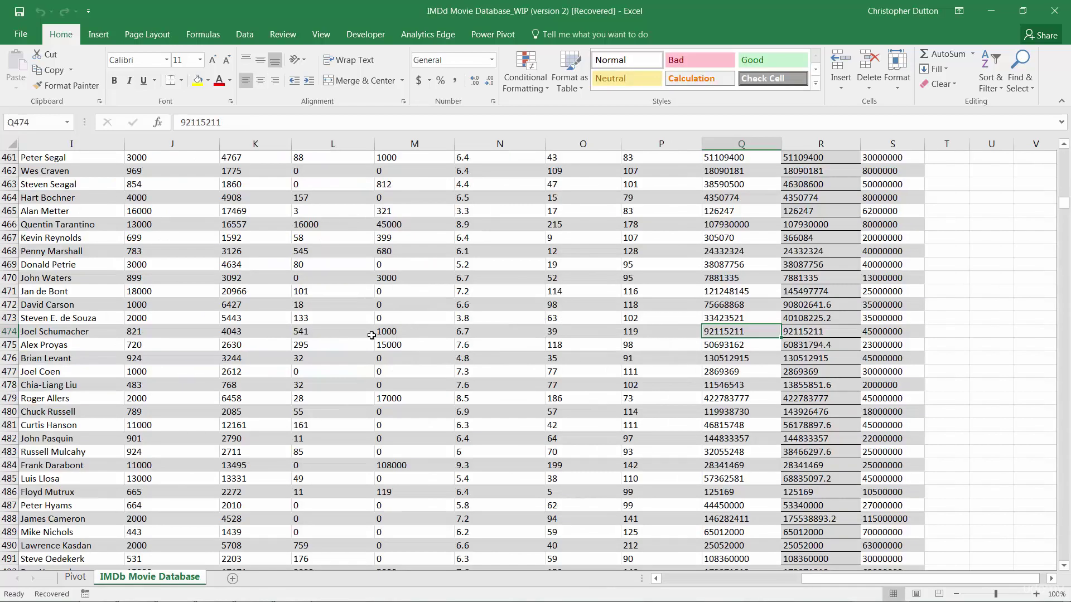
Delete the Action-boosted Test Revenue column R from the IMDb Movie Database sheet
right_click(824, 145)
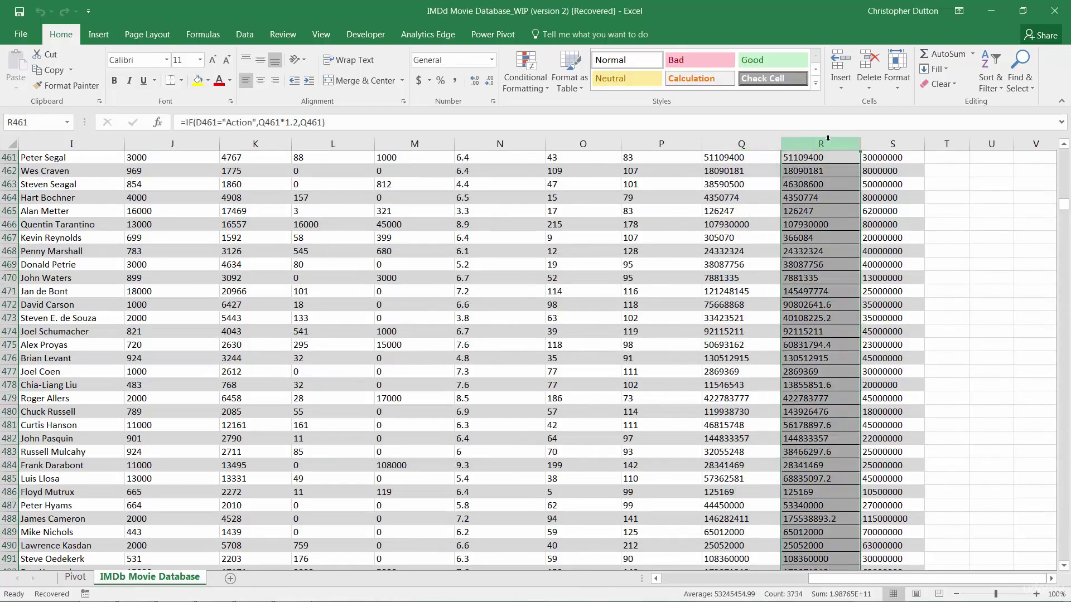
click(866, 225)
click(745, 260)
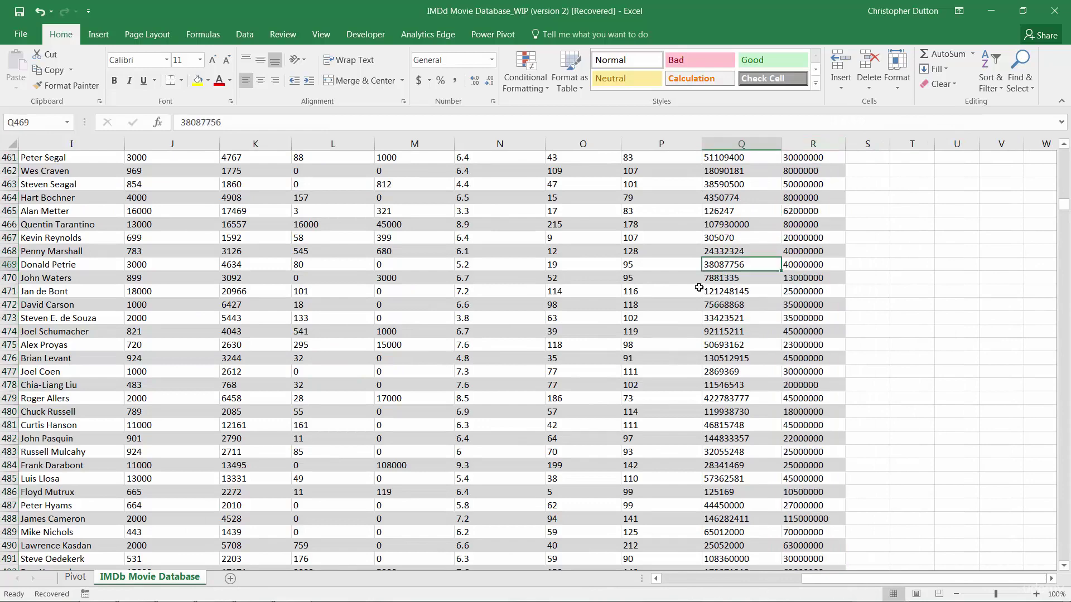
On the Pivot sheet, drop Test Revenue and put Gross Revenue into the pivot's Values area
click(76, 578)
click(159, 318)
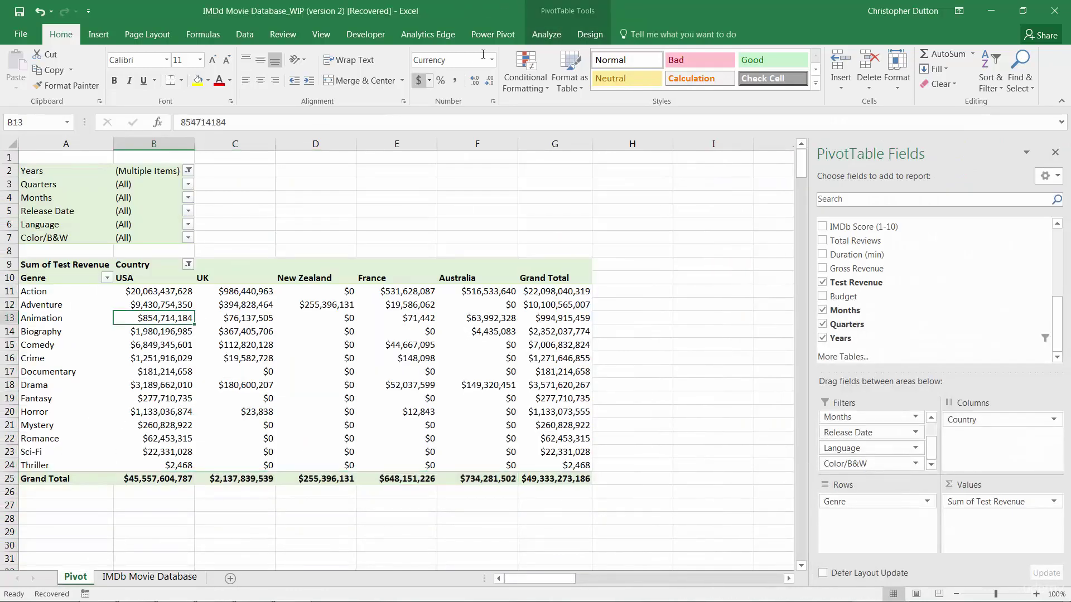
click(546, 34)
click(486, 68)
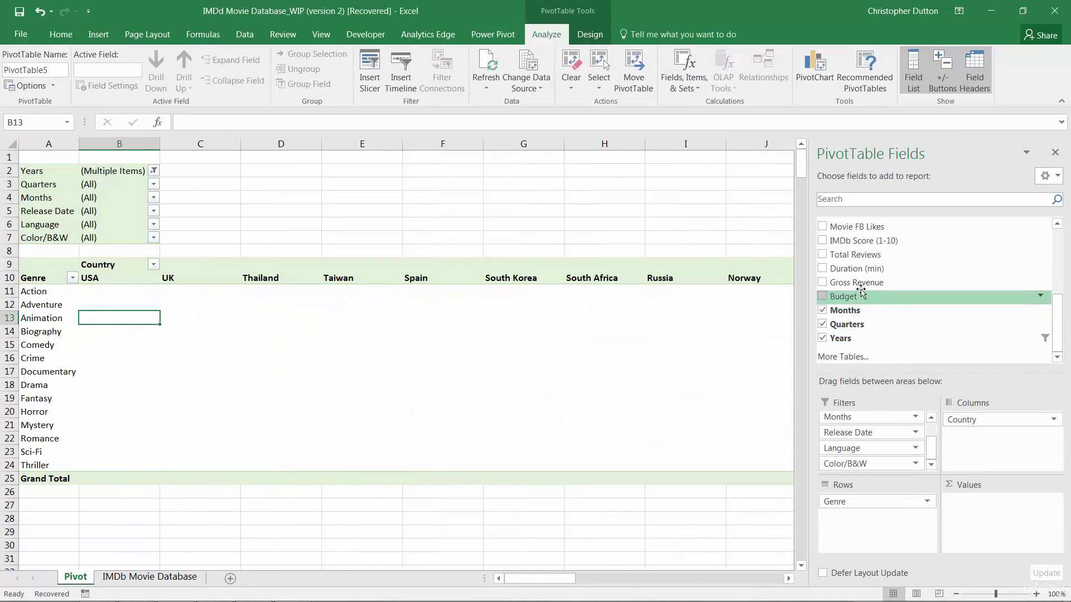
drag(858, 282, 996, 523)
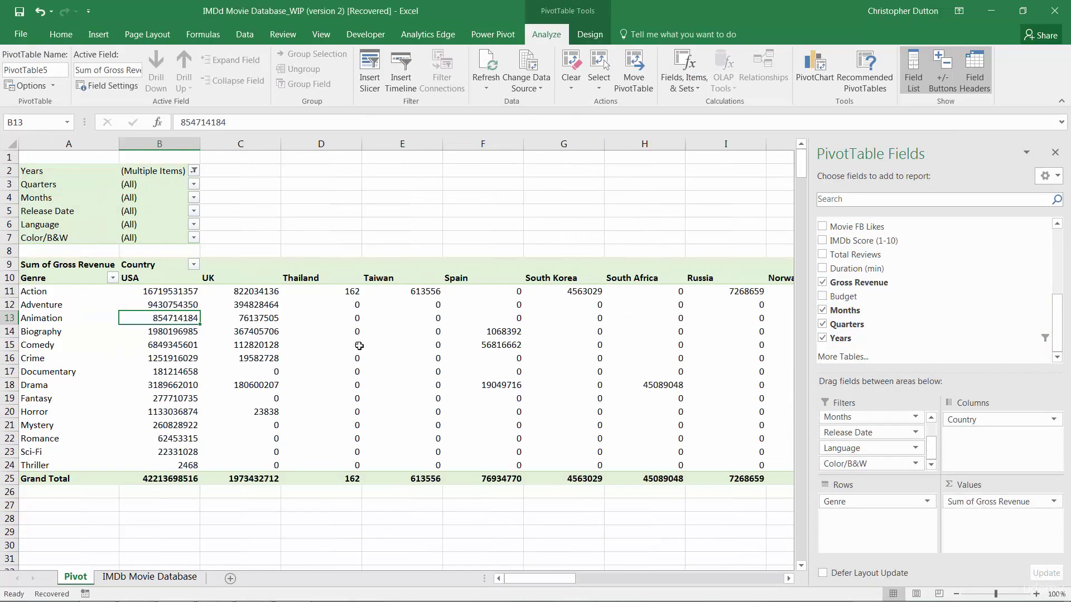